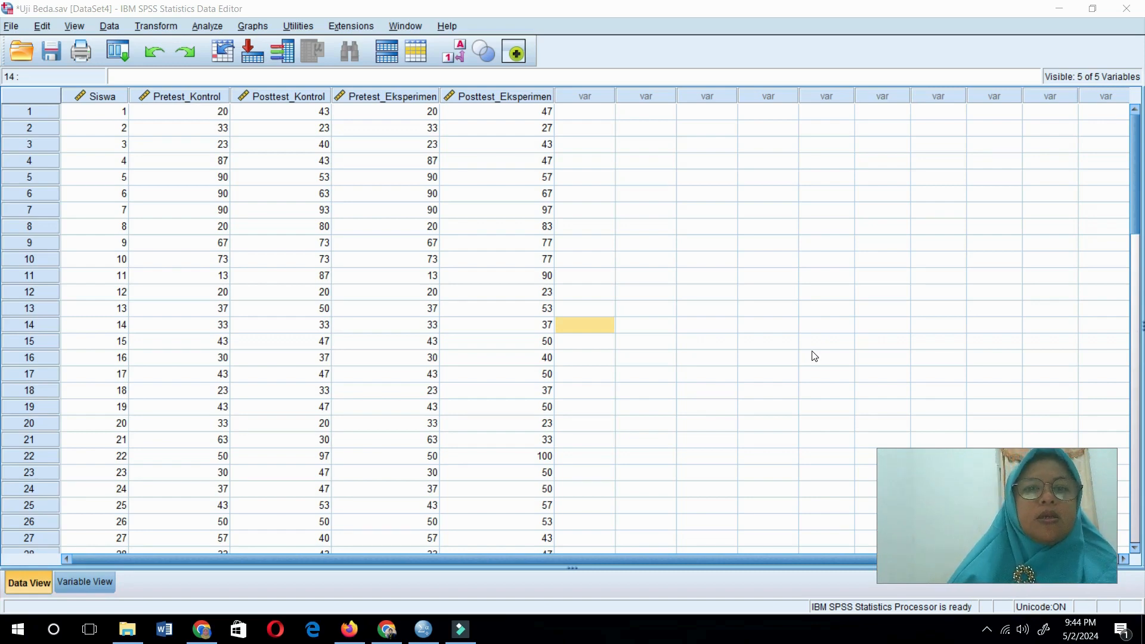
- Start an Explore analysis with Pretest_Eksperimen and Posttest_Eksperimen as the dependent variables
{"action": "left_click_drag", "start_coordinate": [815, 356], "coordinate": [594, 241]}
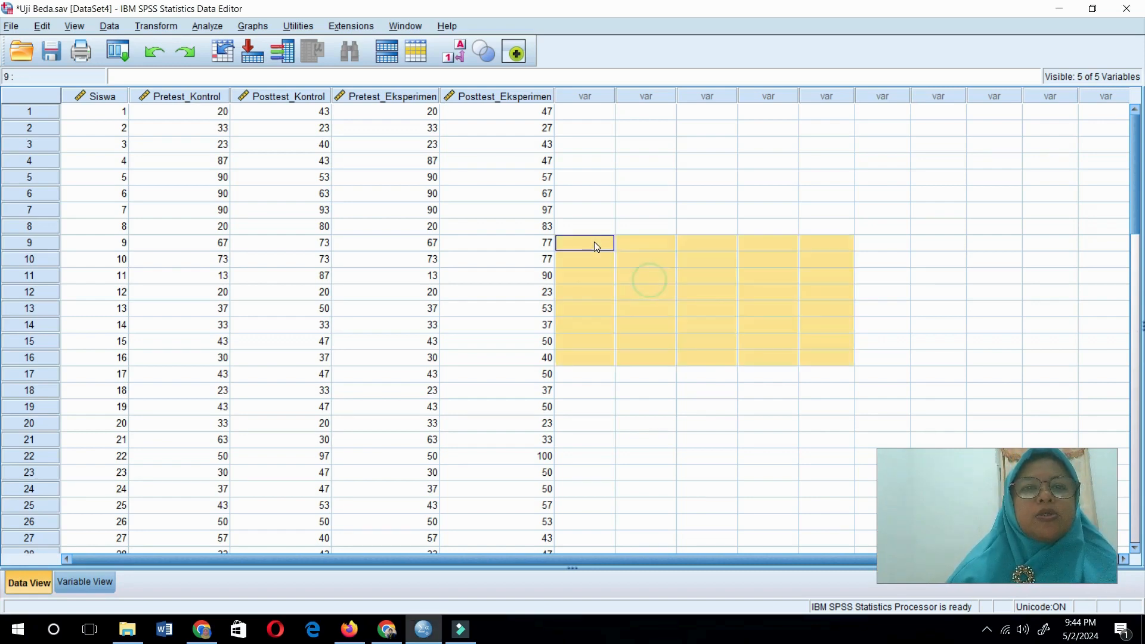
{"action": "left_click", "coordinate": [208, 26]}
{"action": "mouse_move", "coordinate": [233, 67]}
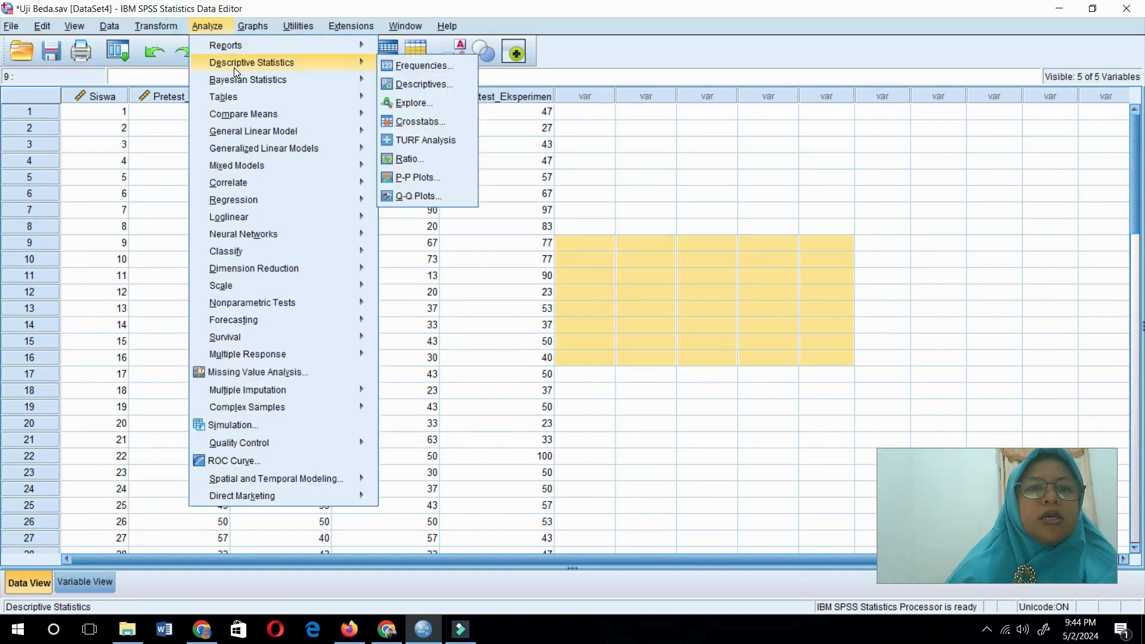
{"action": "left_click", "coordinate": [409, 104]}
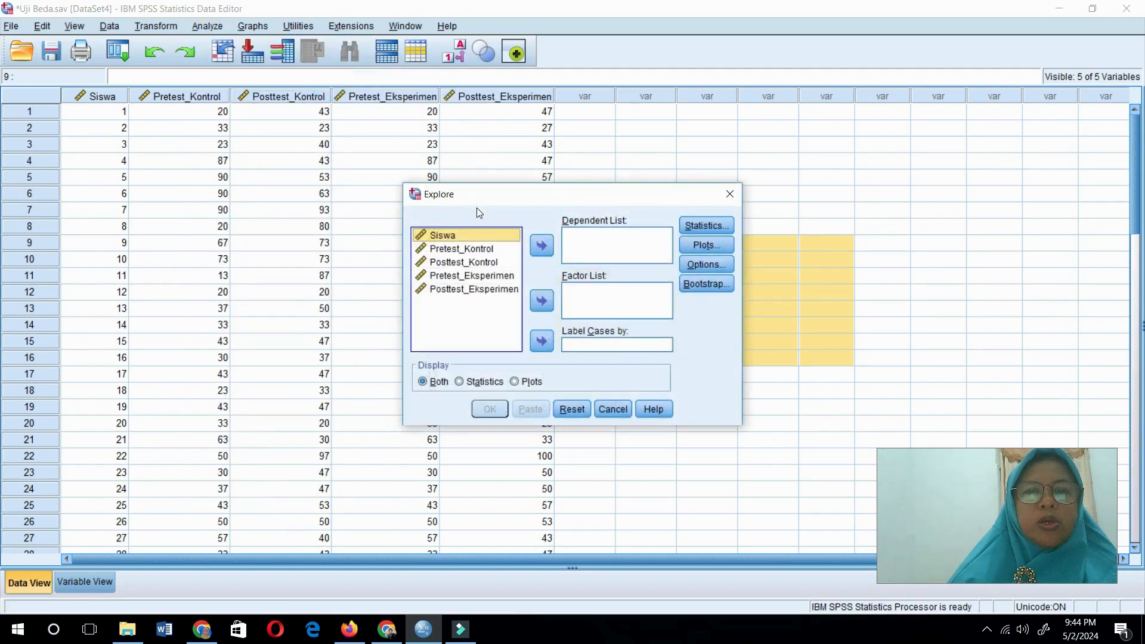
{"action": "left_click", "coordinate": [474, 275]}
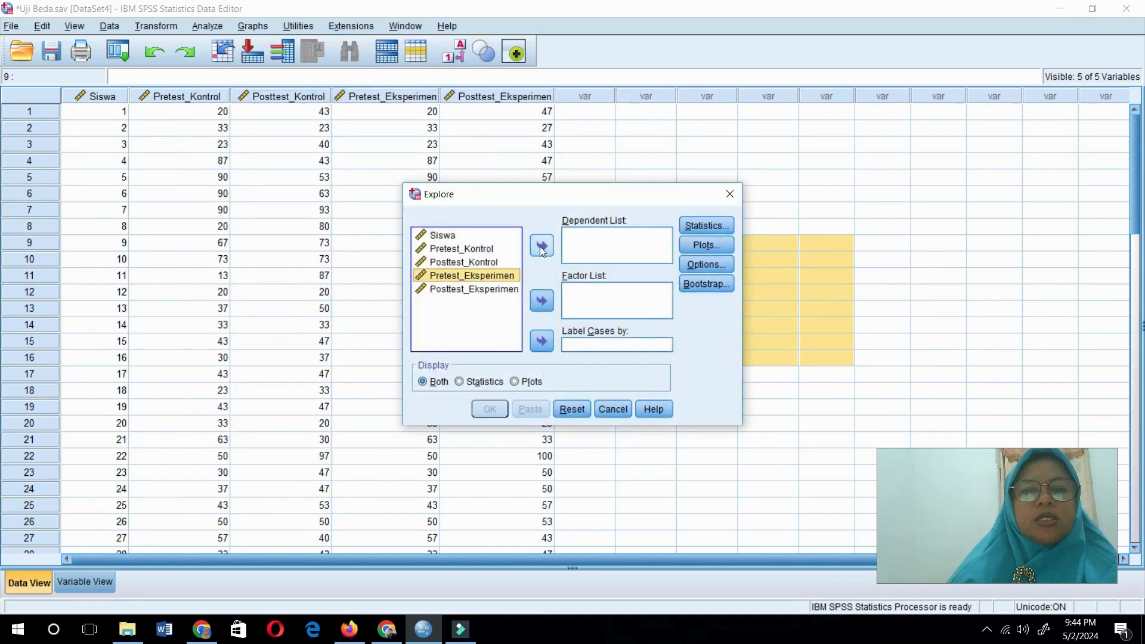
{"action": "left_click", "coordinate": [541, 245]}
{"action": "left_click", "coordinate": [476, 276]}
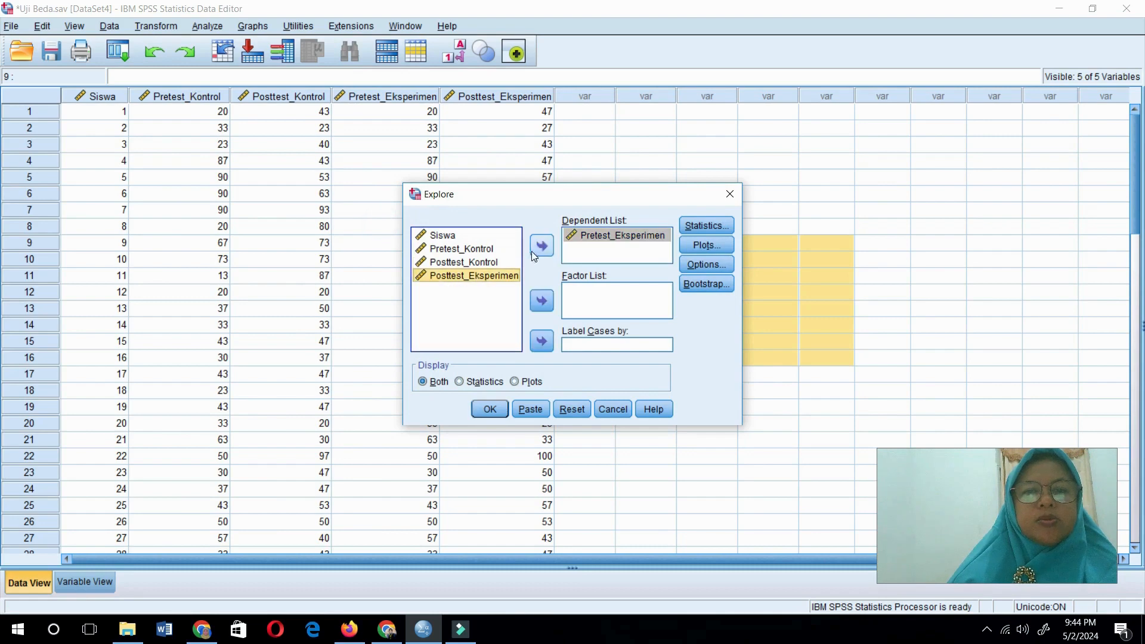
{"action": "left_click", "coordinate": [541, 245]}
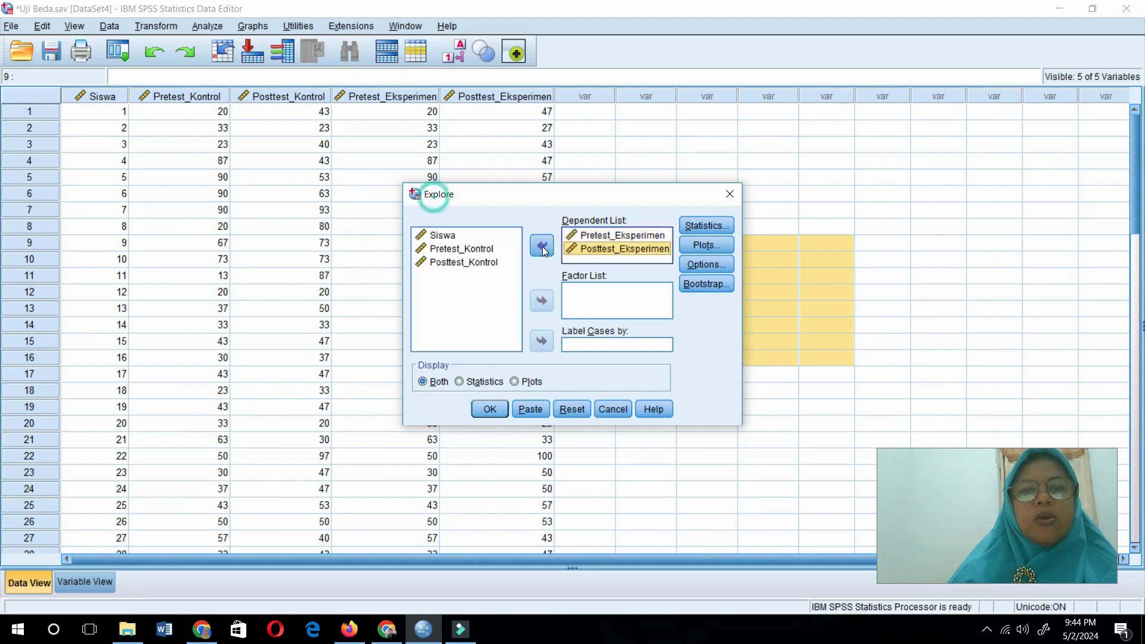
- Run Explore with 95% descriptives, normality plots with tests and listwise exclusion of missing cases, and examine the Tests of Normality table
{"action": "left_click", "coordinate": [707, 227]}
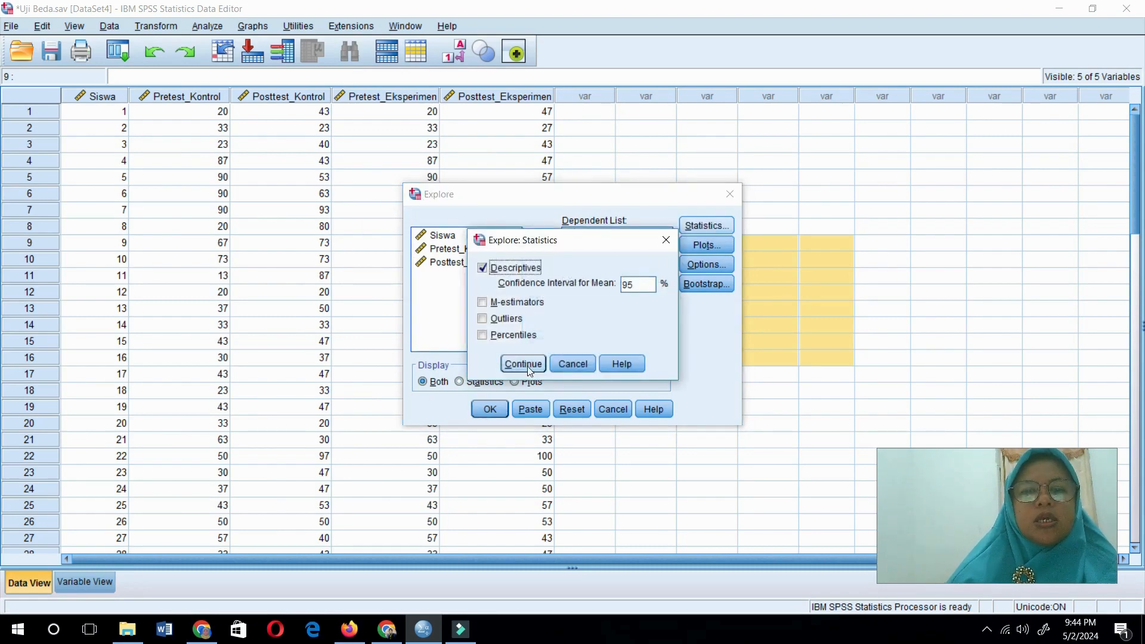
{"action": "left_click", "coordinate": [523, 363]}
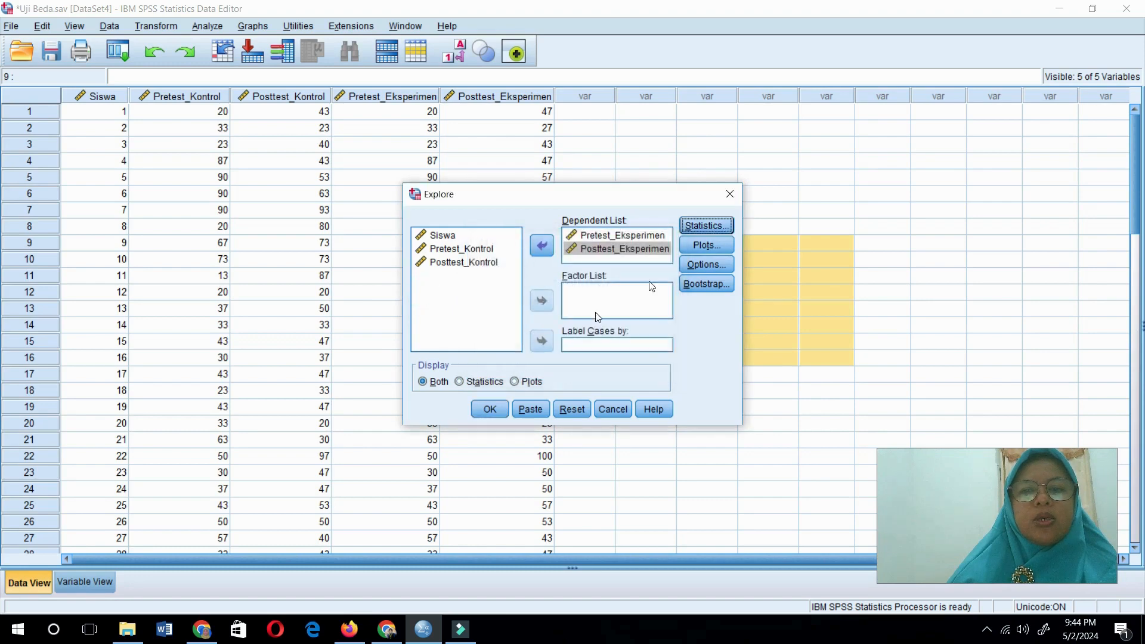
{"action": "left_click", "coordinate": [706, 247]}
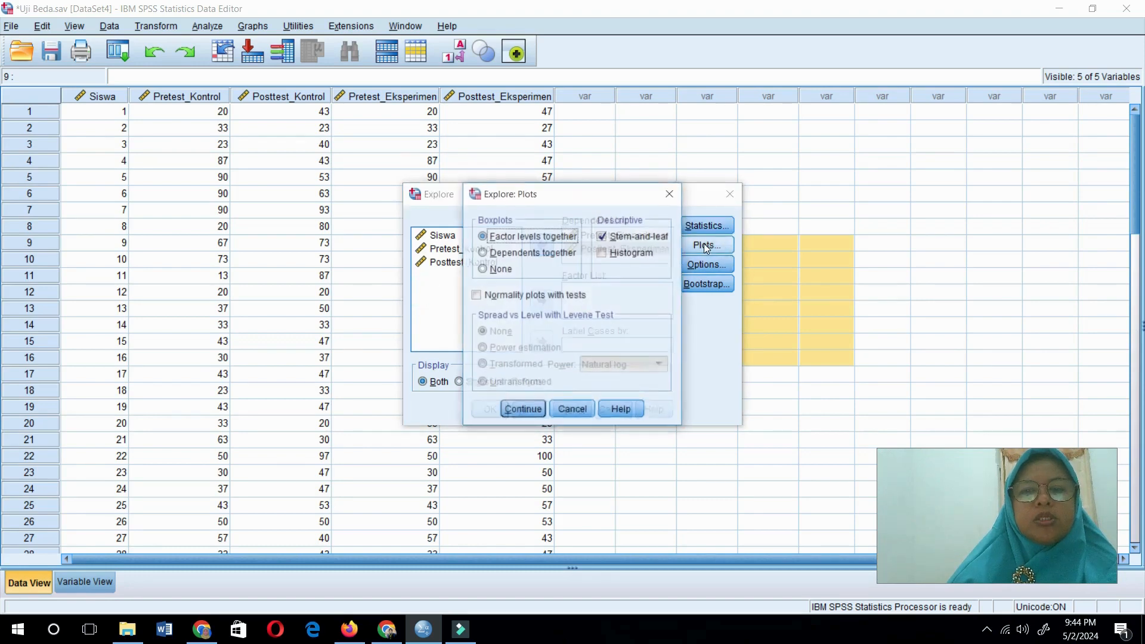
{"action": "left_click", "coordinate": [476, 295]}
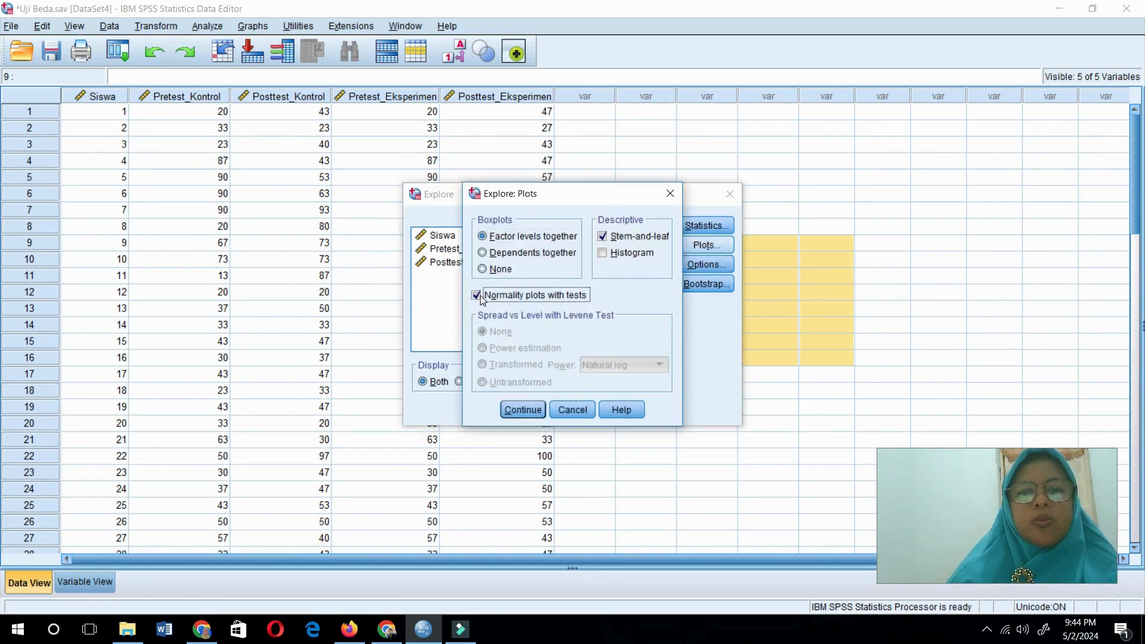
{"action": "left_click", "coordinate": [523, 410]}
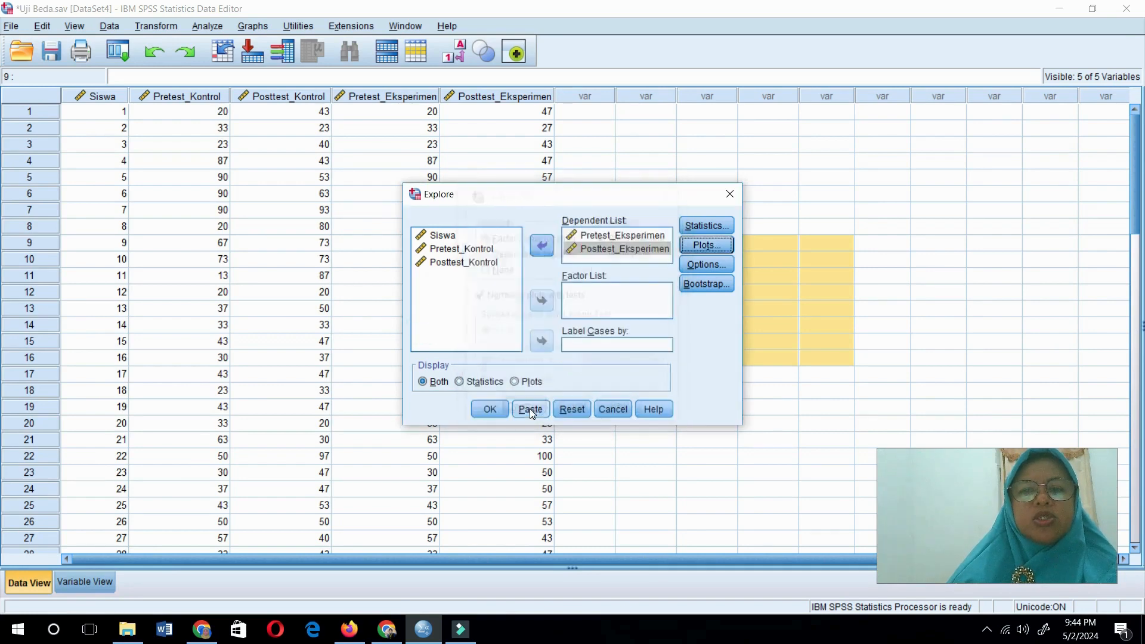
{"action": "left_click", "coordinate": [707, 266]}
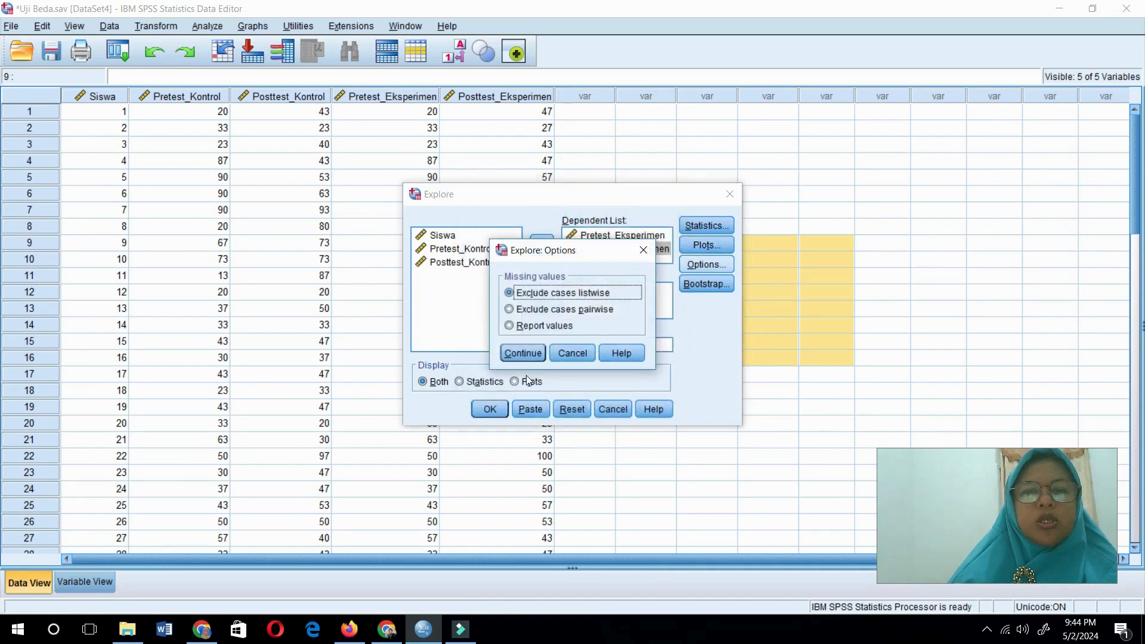
{"action": "left_click", "coordinate": [518, 352]}
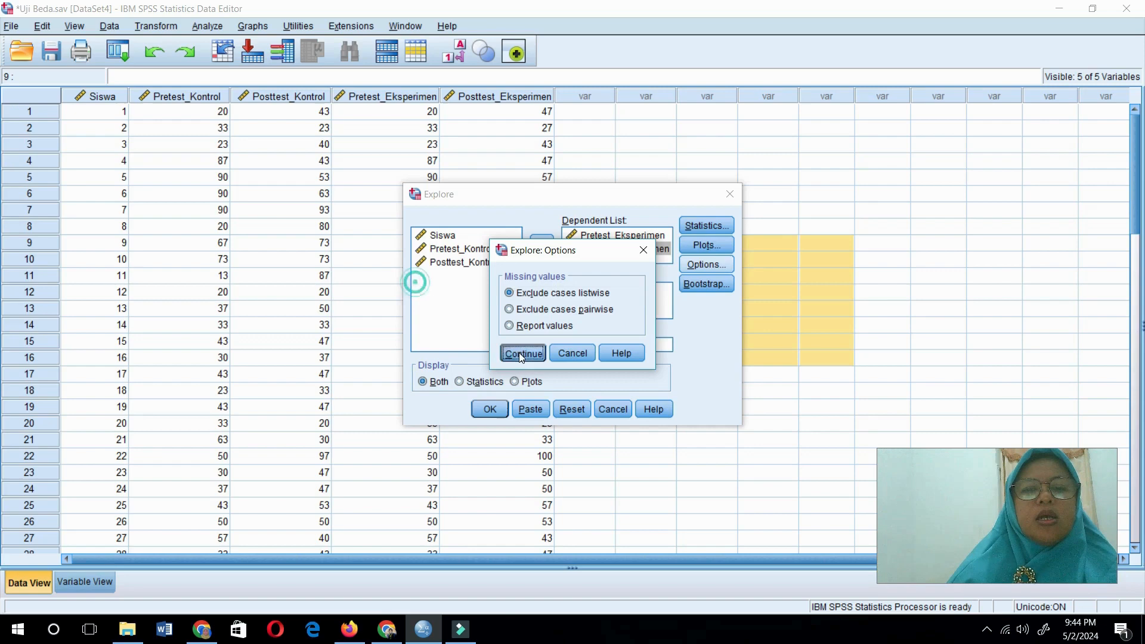
{"action": "left_click", "coordinate": [489, 410]}
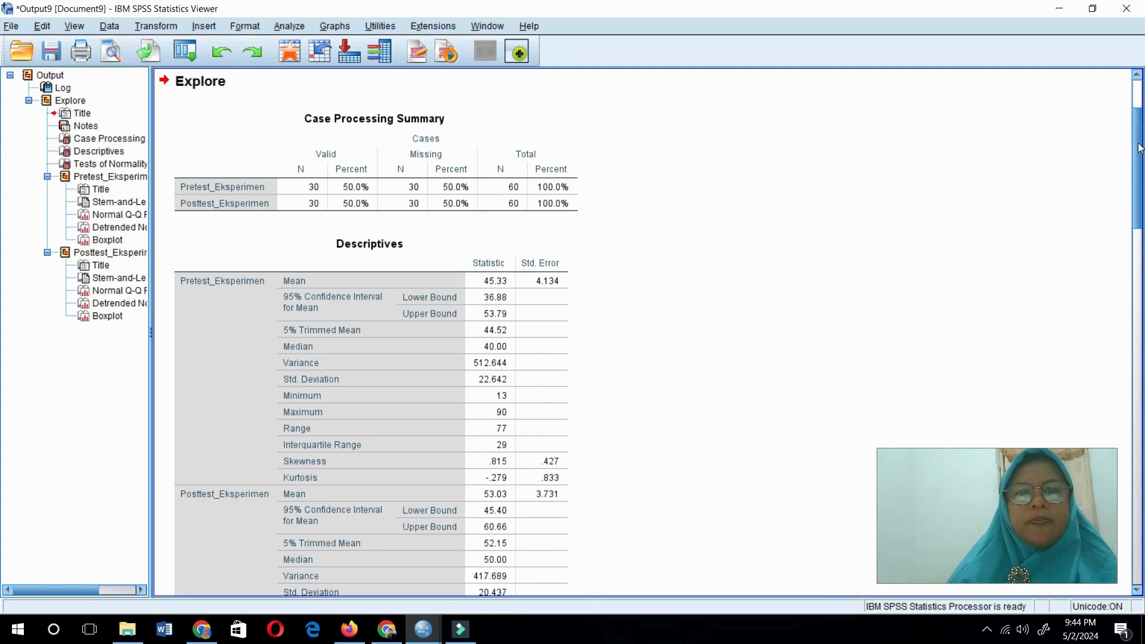
{"action": "left_click_drag", "start_coordinate": [1139, 149], "coordinate": [1140, 208]}
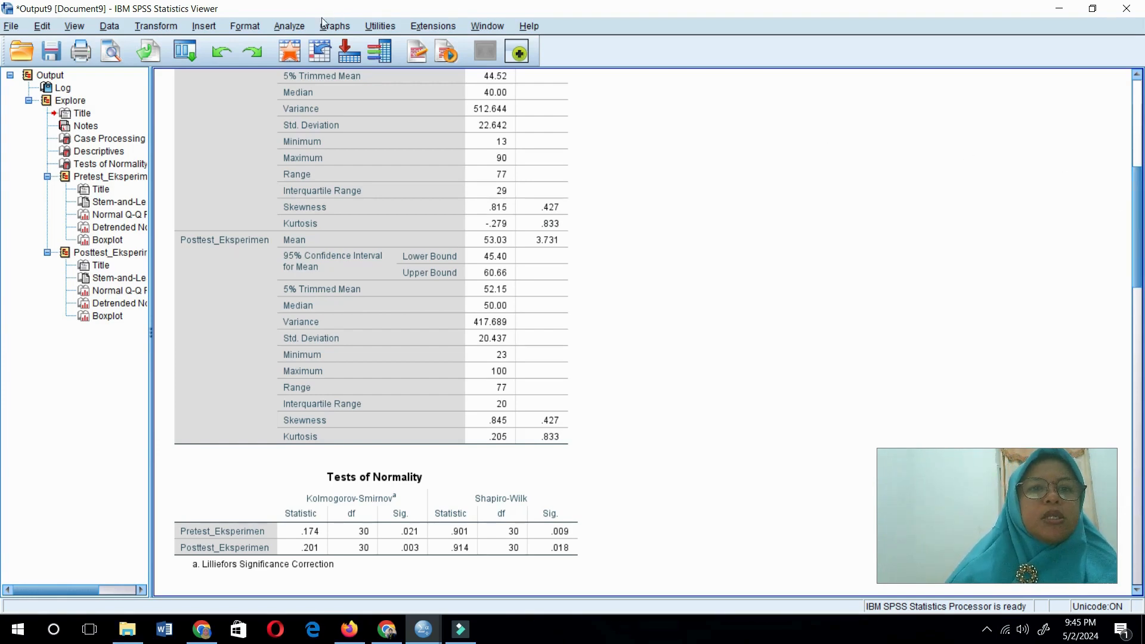
- Set up a fresh two-related-samples Wilcoxon test pairing Pretest_Eksperimen with Posttest_Eksperimen, clearing the earlier pair
{"action": "left_click", "coordinate": [288, 26]}
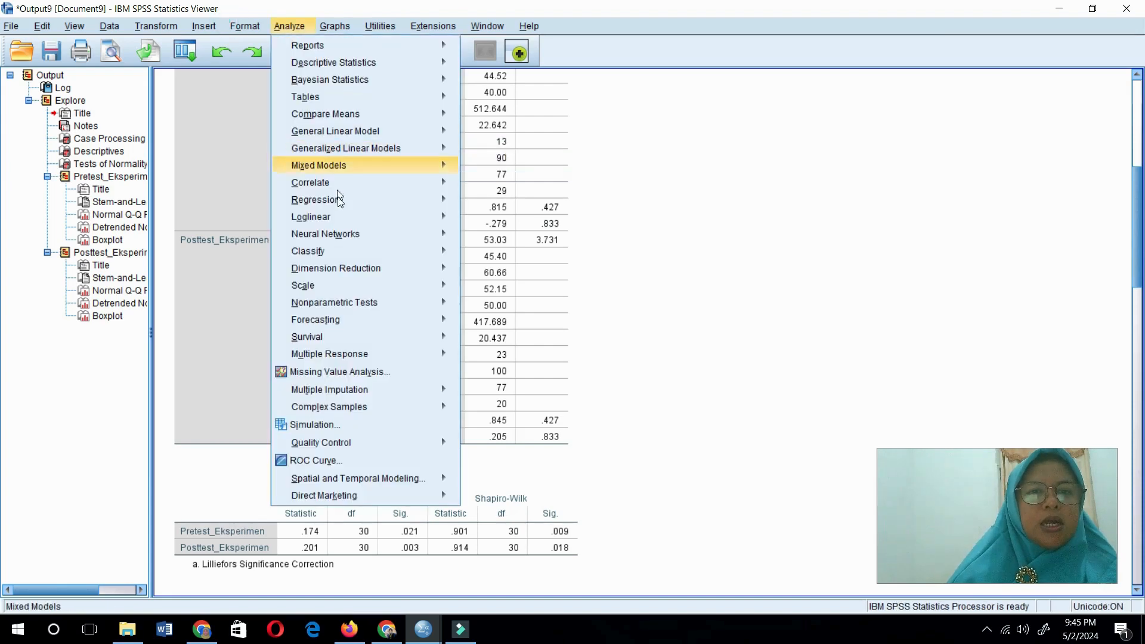
{"action": "mouse_move", "coordinate": [353, 305]}
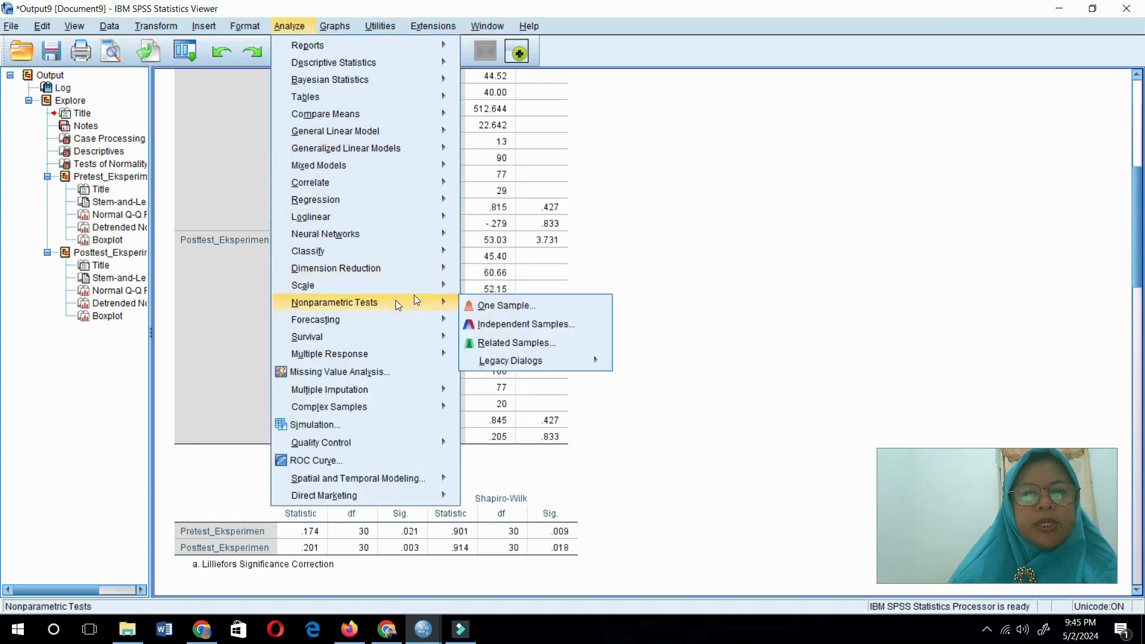
{"action": "mouse_move", "coordinate": [503, 361]}
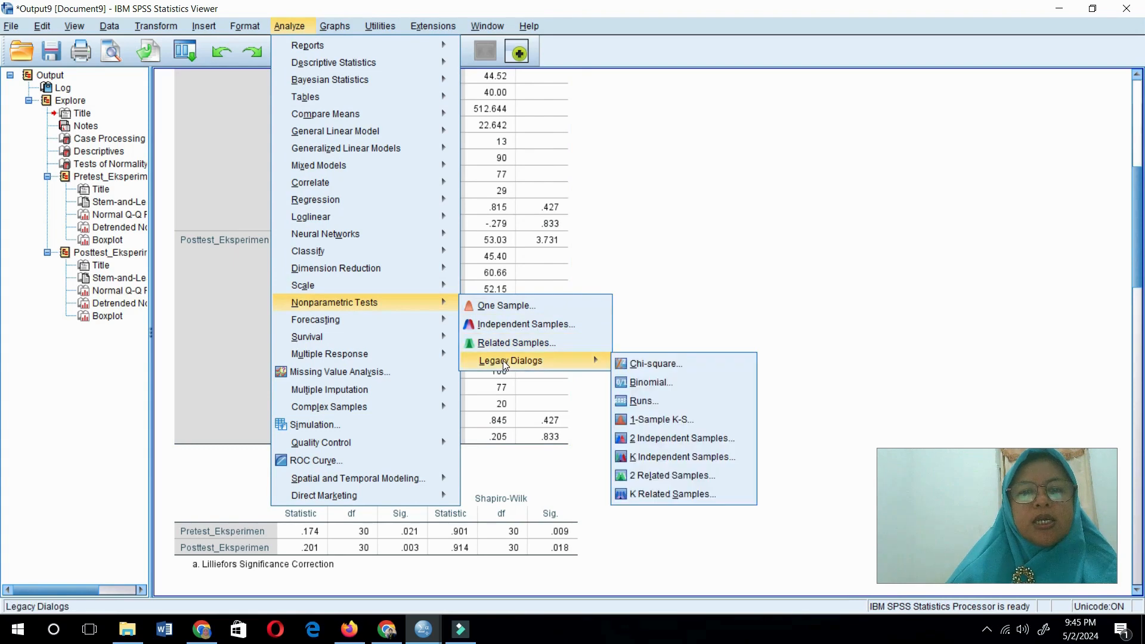
{"action": "left_click", "coordinate": [647, 481]}
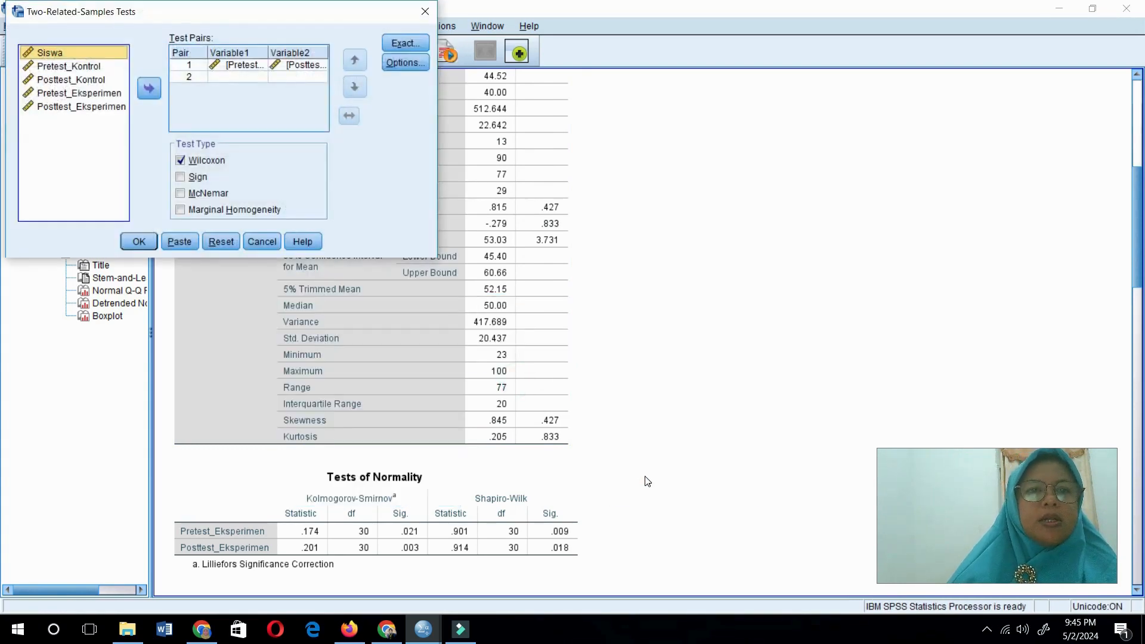
{"action": "left_click", "coordinate": [220, 241]}
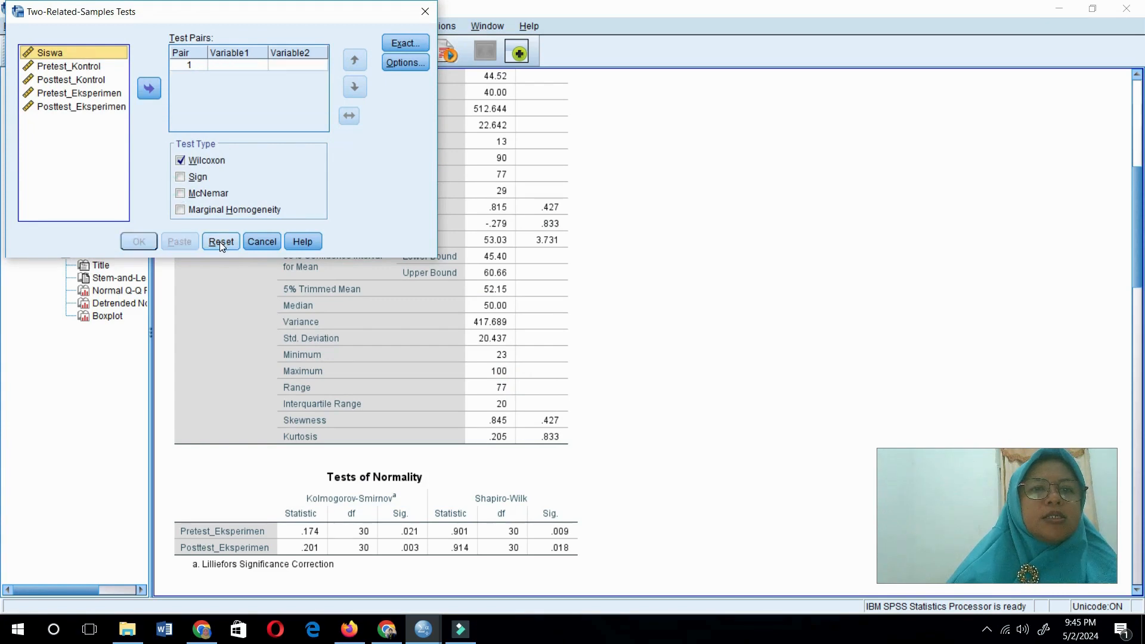
{"action": "left_click", "coordinate": [59, 93]}
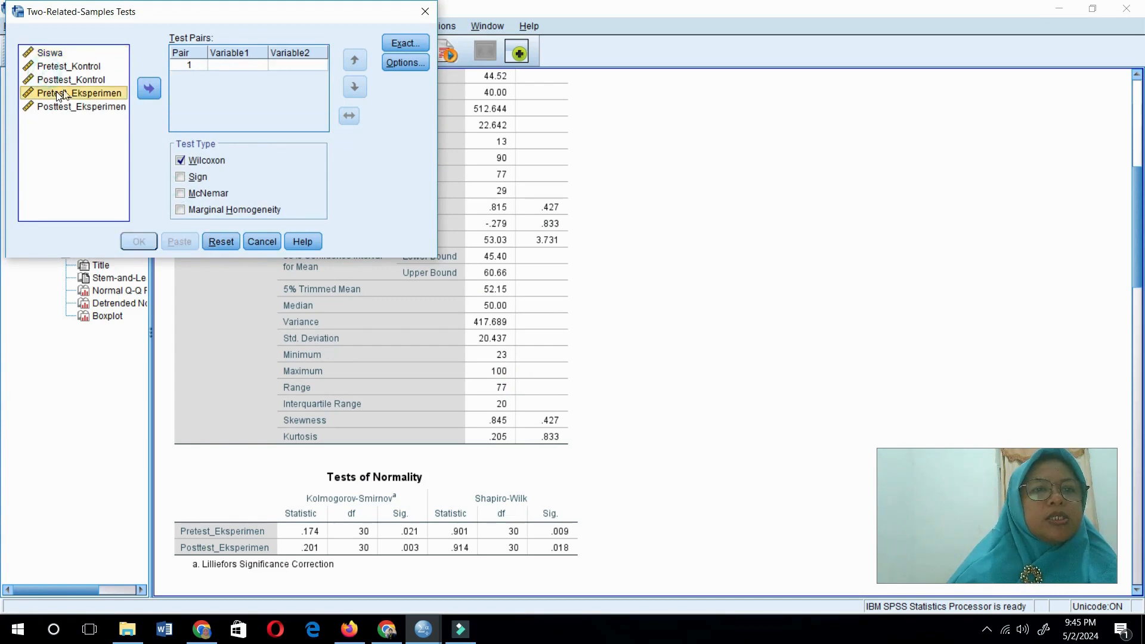
{"action": "left_click", "coordinate": [152, 90]}
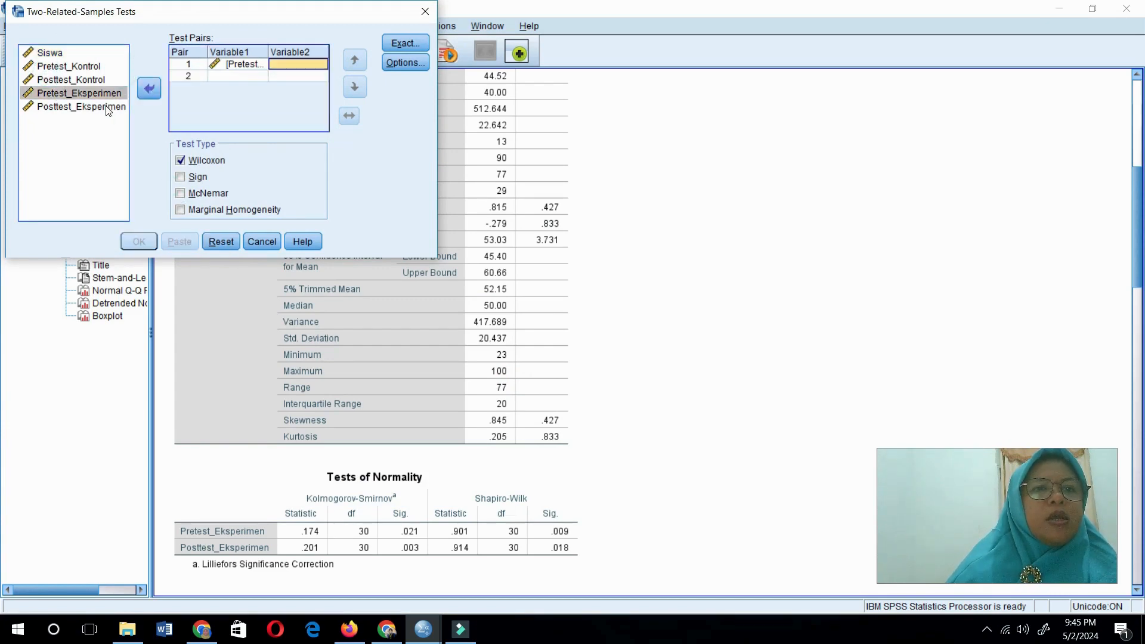
{"action": "left_click", "coordinate": [108, 106]}
{"action": "left_click", "coordinate": [144, 93]}
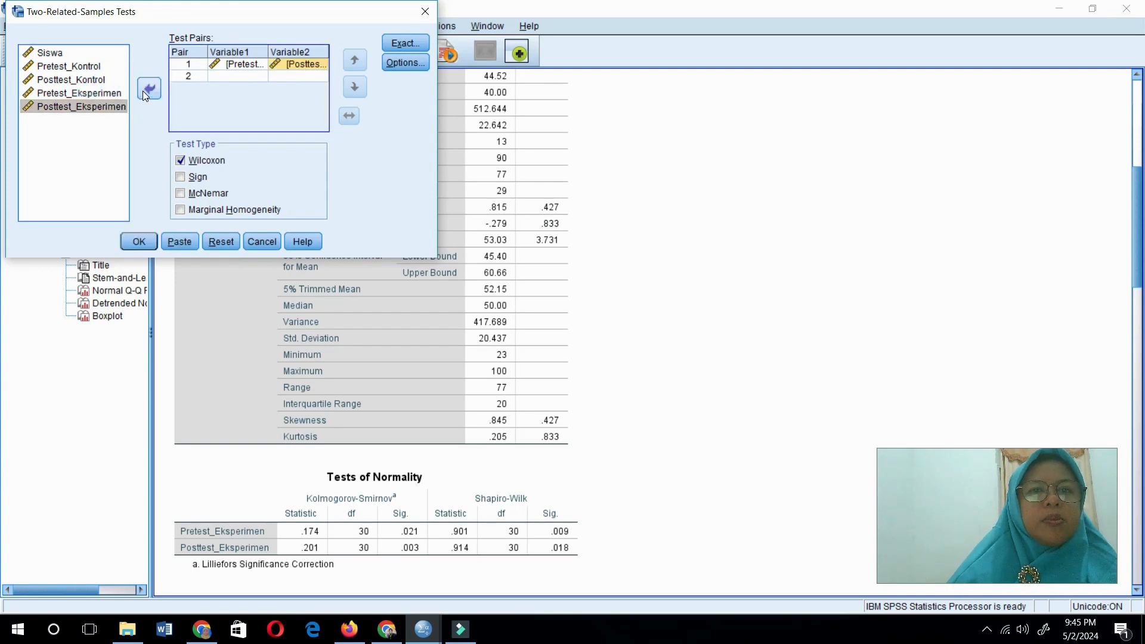
- Include descriptive statistics in the Wilcoxon test, run it, and examine its ranks and test statistics
{"action": "left_click", "coordinate": [405, 64]}
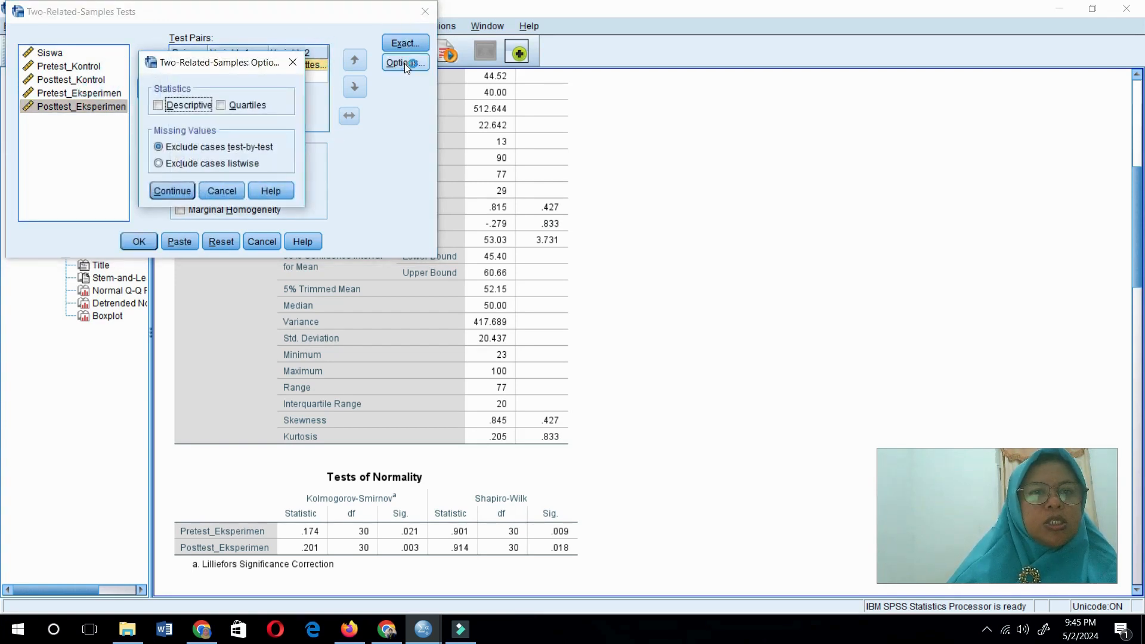
{"action": "left_click", "coordinate": [158, 106]}
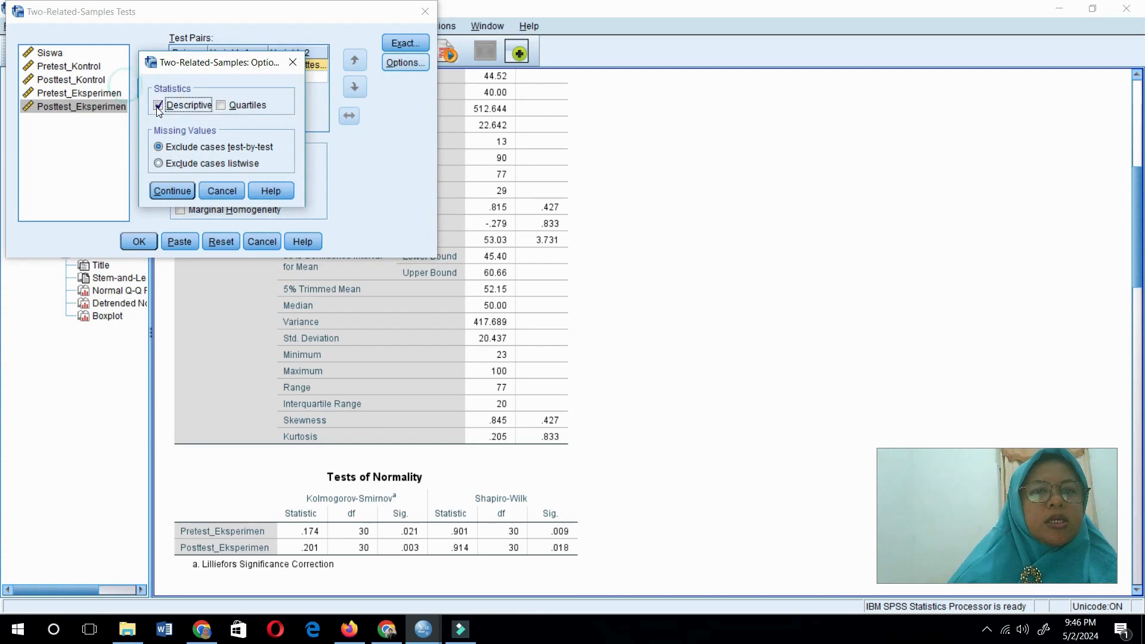
{"action": "left_click", "coordinate": [173, 192]}
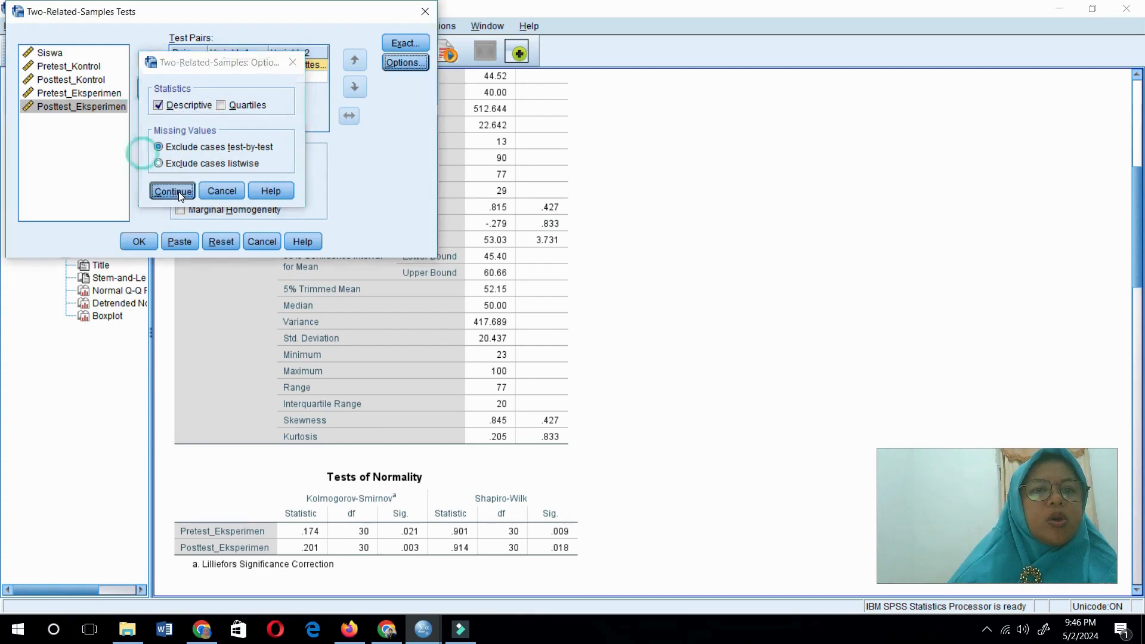
{"action": "left_click", "coordinate": [148, 239]}
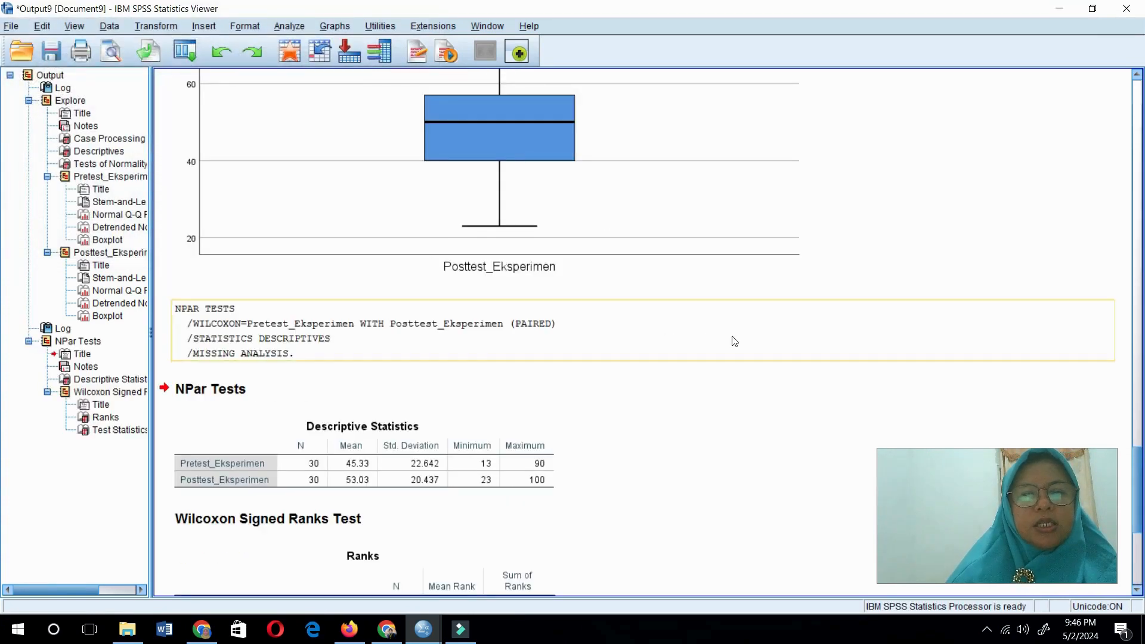
{"action": "left_click", "coordinate": [1139, 230]}
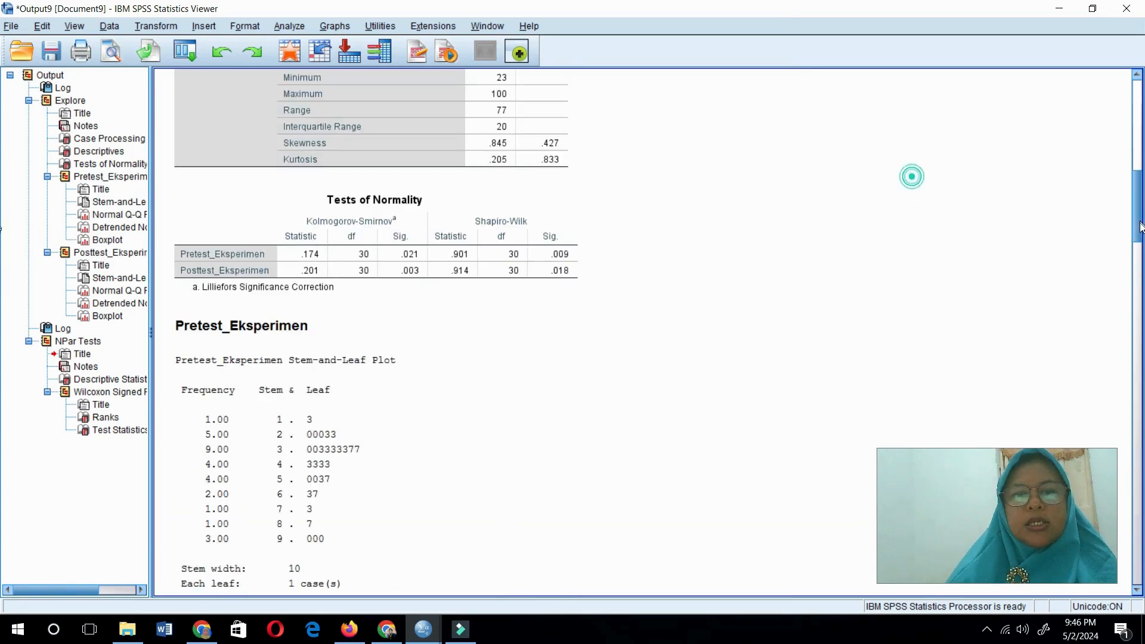
{"action": "left_click_drag", "start_coordinate": [1138, 286], "coordinate": [1141, 570]}
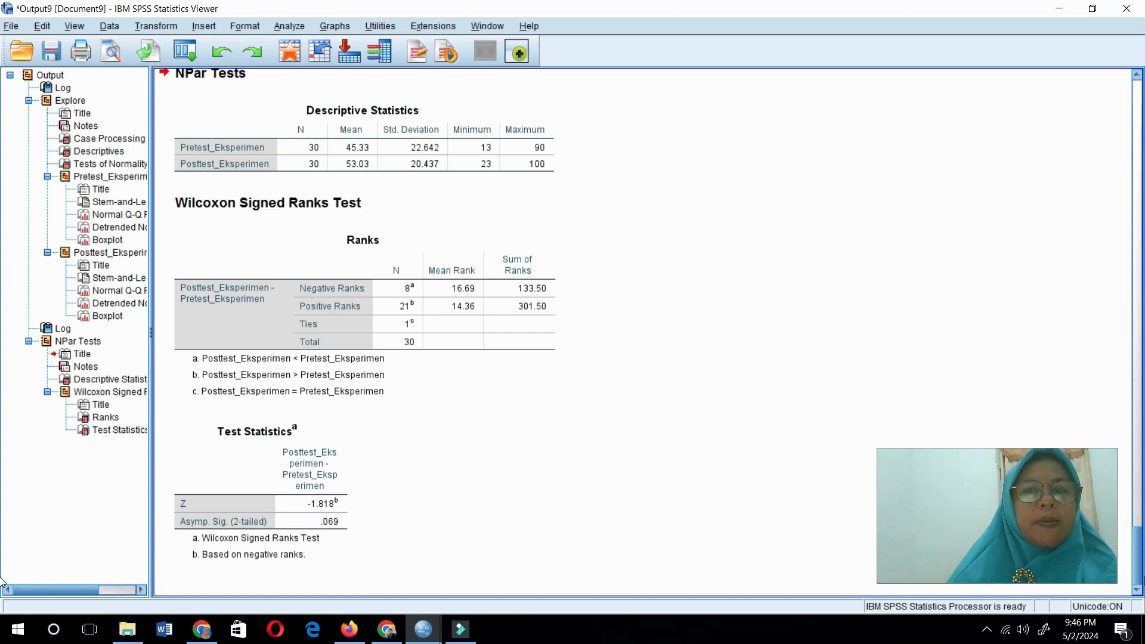
- Set up a fresh paired-samples t test pairing Pretest_Eksperimen with Posttest_Eksperimen, clearing the earlier pair
{"action": "left_click", "coordinate": [290, 28]}
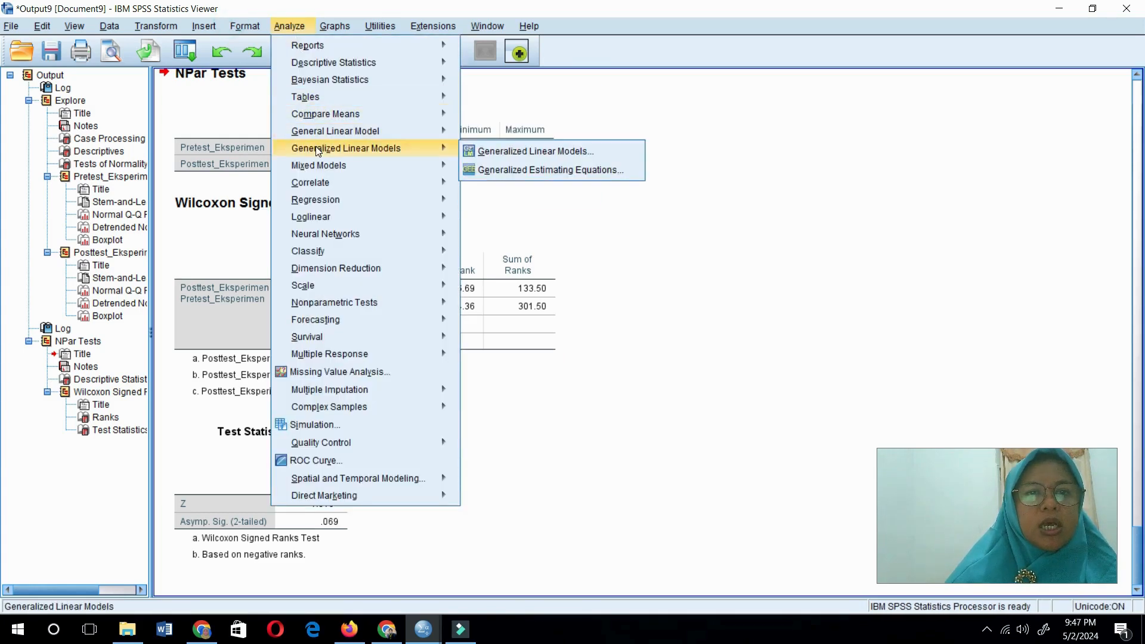
{"action": "mouse_move", "coordinate": [327, 117]}
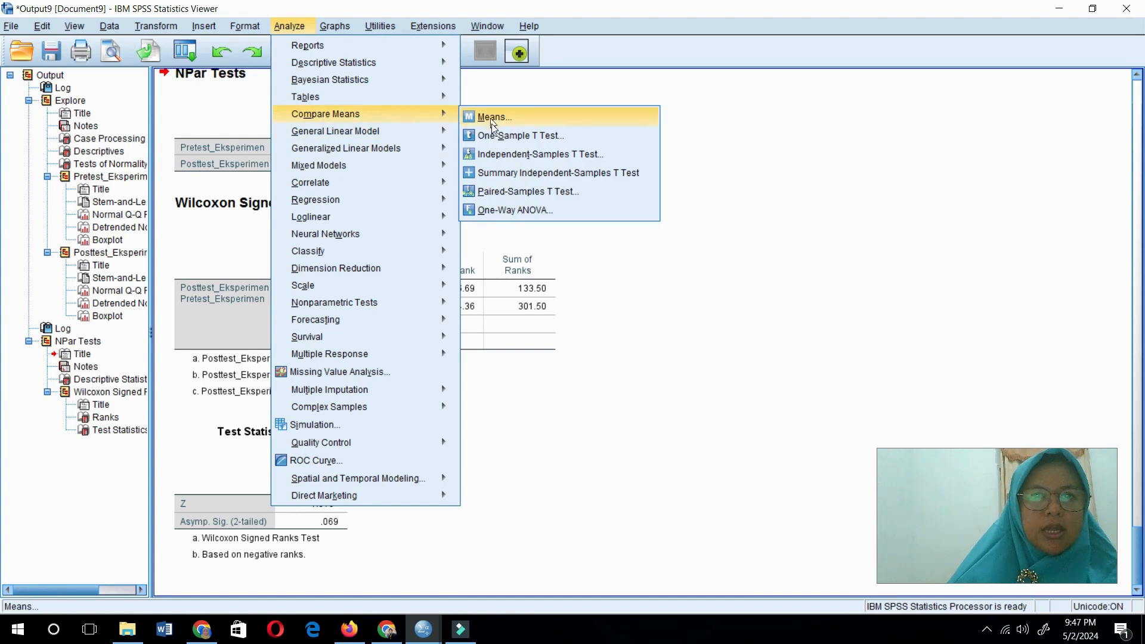
{"action": "left_click", "coordinate": [502, 192]}
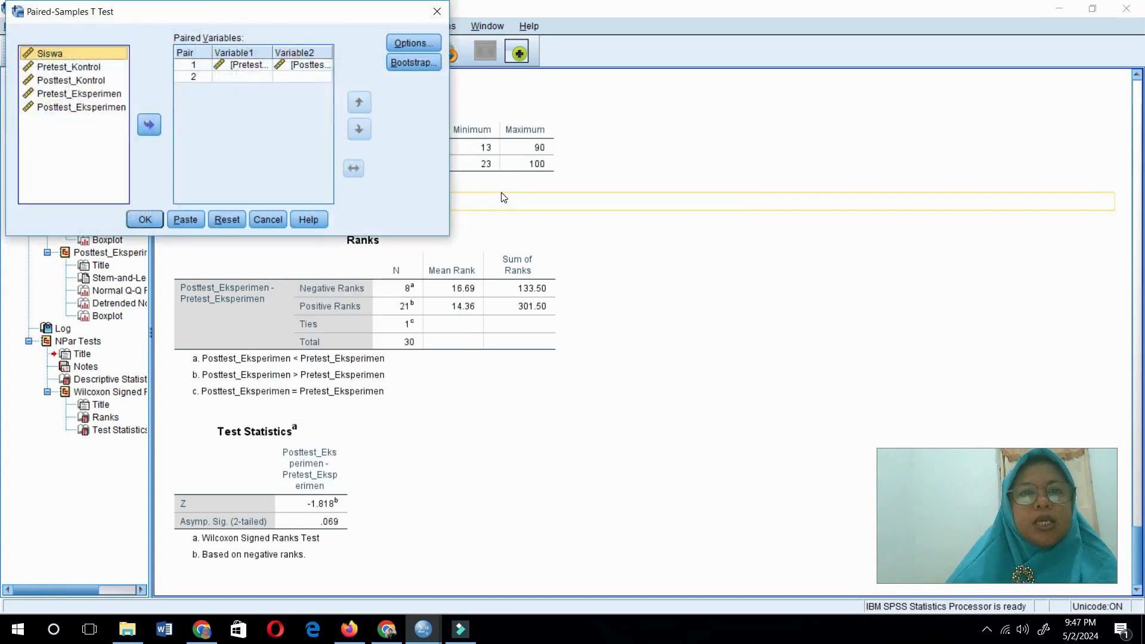
{"action": "left_click", "coordinate": [227, 220]}
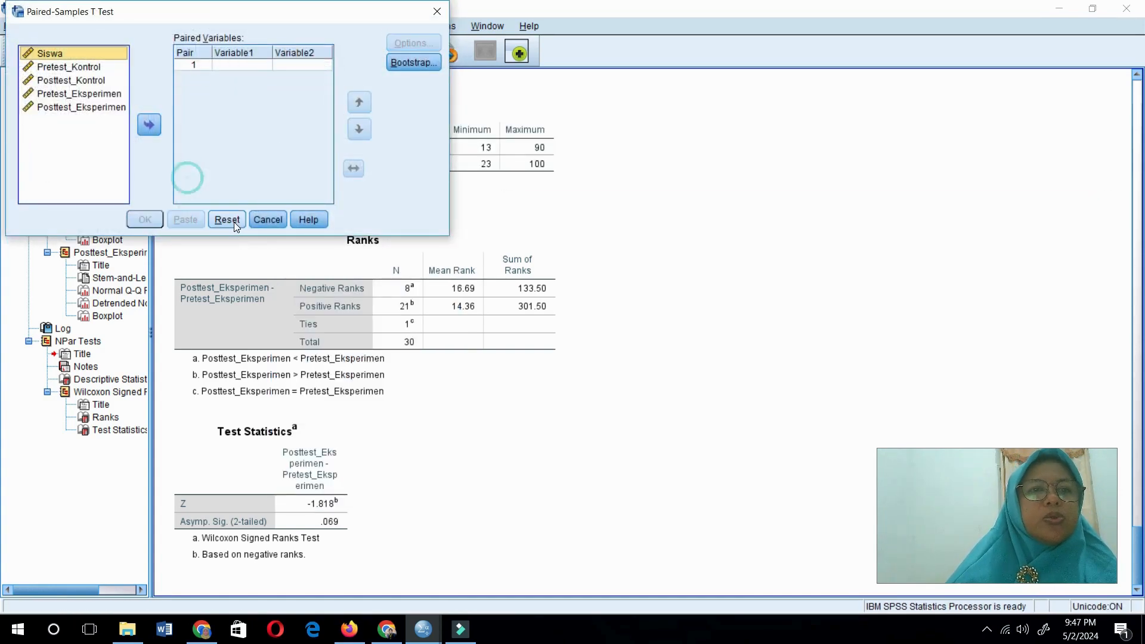
{"action": "left_click", "coordinate": [96, 94]}
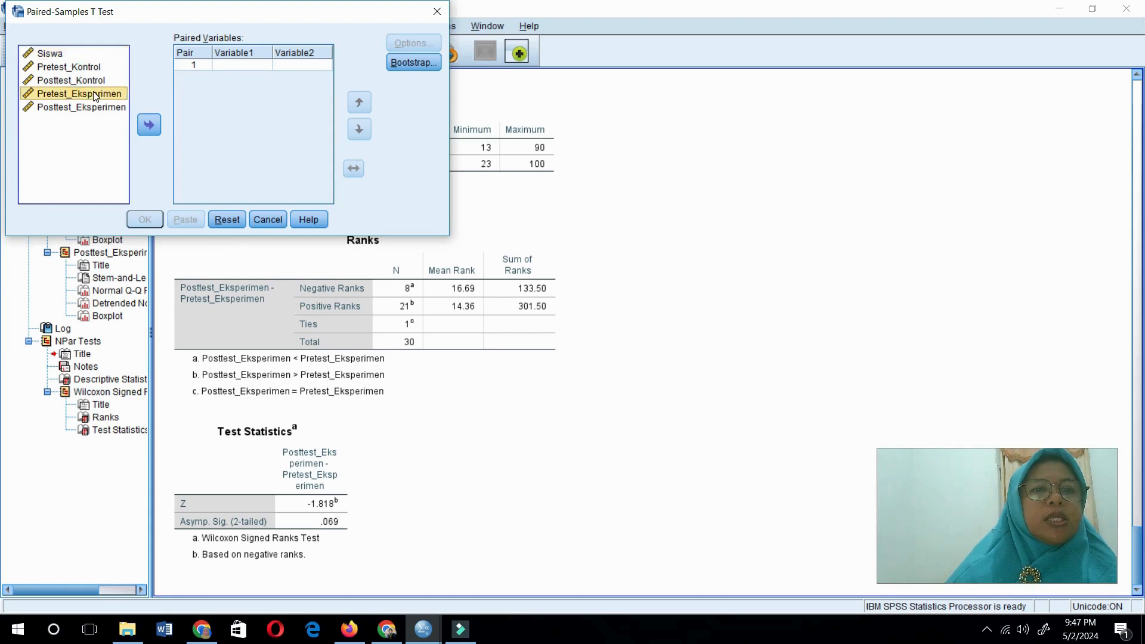
{"action": "left_click", "coordinate": [149, 124]}
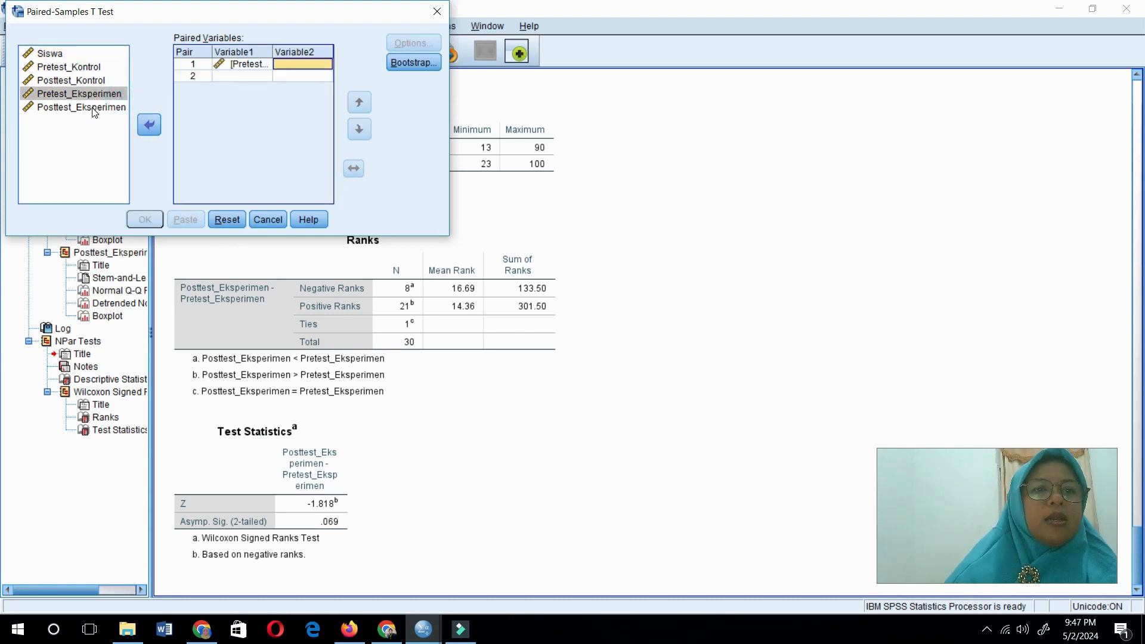
{"action": "left_click", "coordinate": [114, 106]}
{"action": "left_click", "coordinate": [149, 124]}
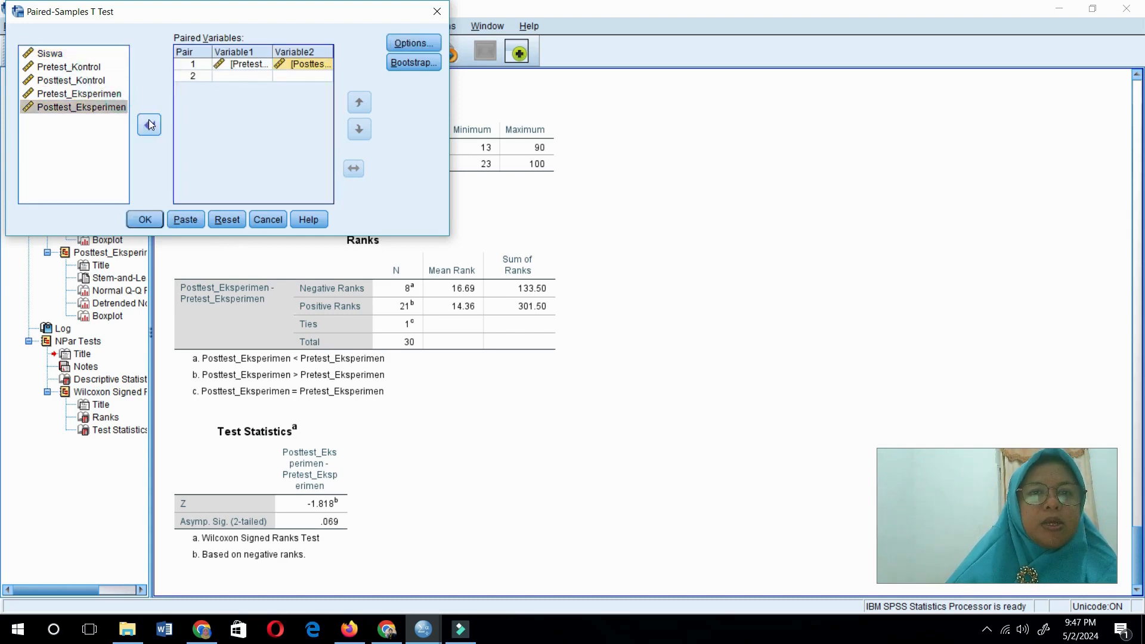
- Run the paired-samples t test with a 95% confidence interval and missing cases excluded analysis by analysis
{"action": "left_click", "coordinate": [402, 45]}
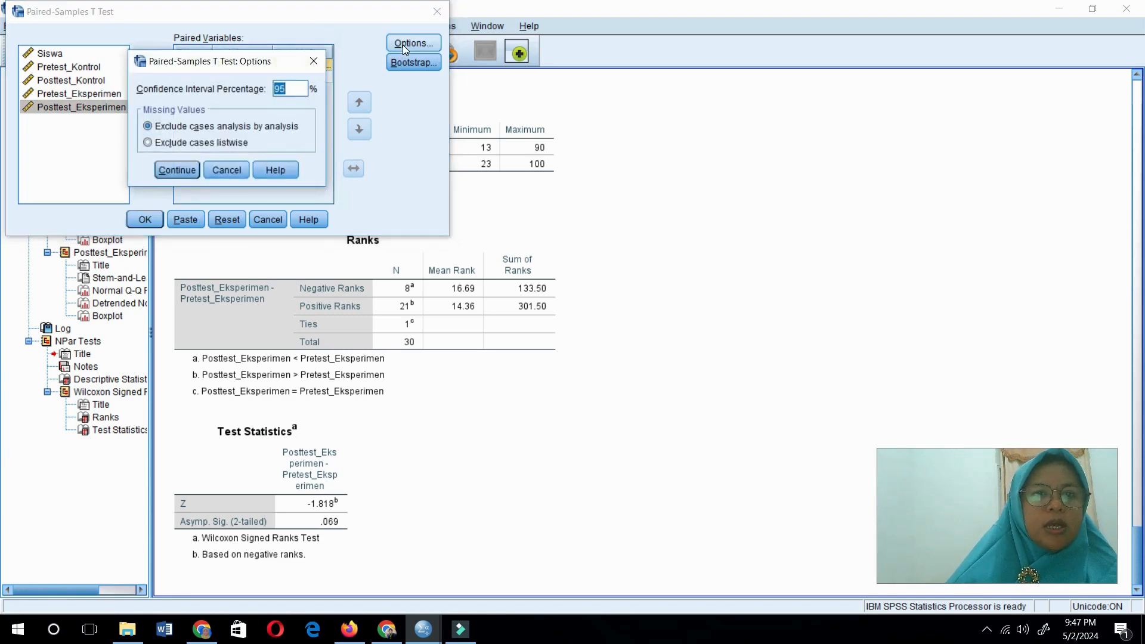
{"action": "left_click", "coordinate": [178, 169]}
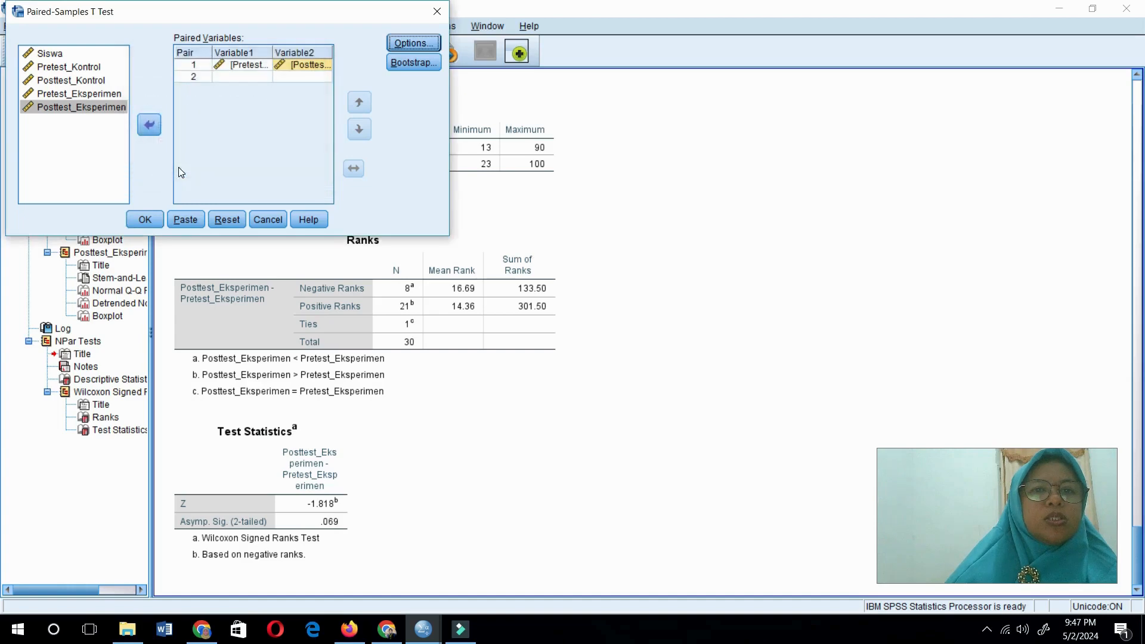
{"action": "left_click", "coordinate": [145, 221]}
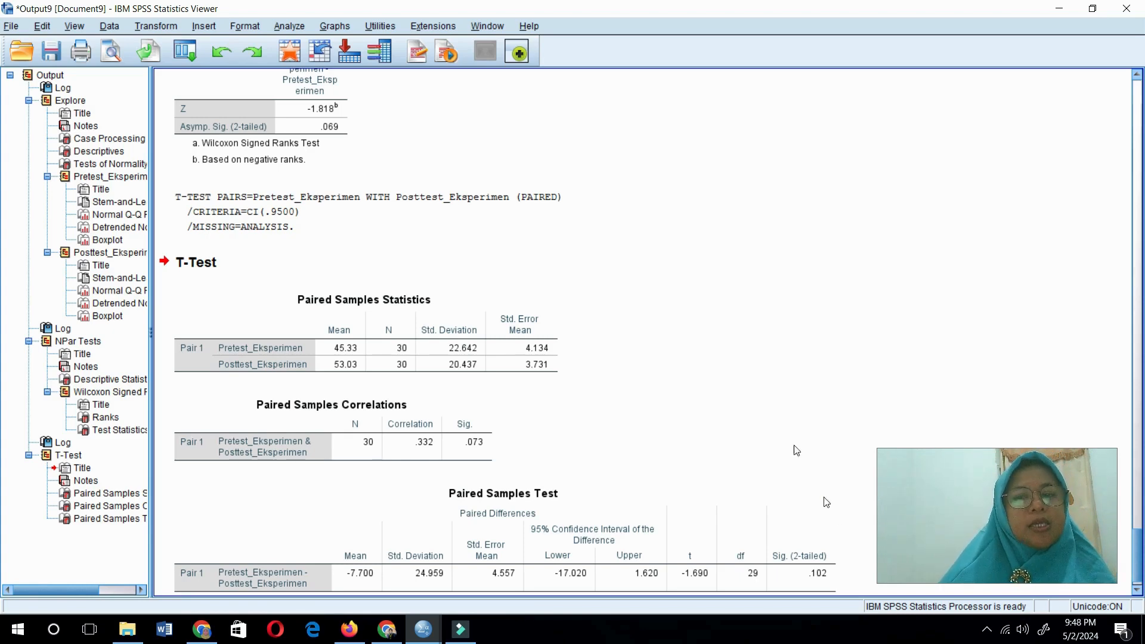
- Start computing a new variable, replacing the previous target variable name with Post_kurang_Pre
{"action": "left_click", "coordinate": [151, 27]}
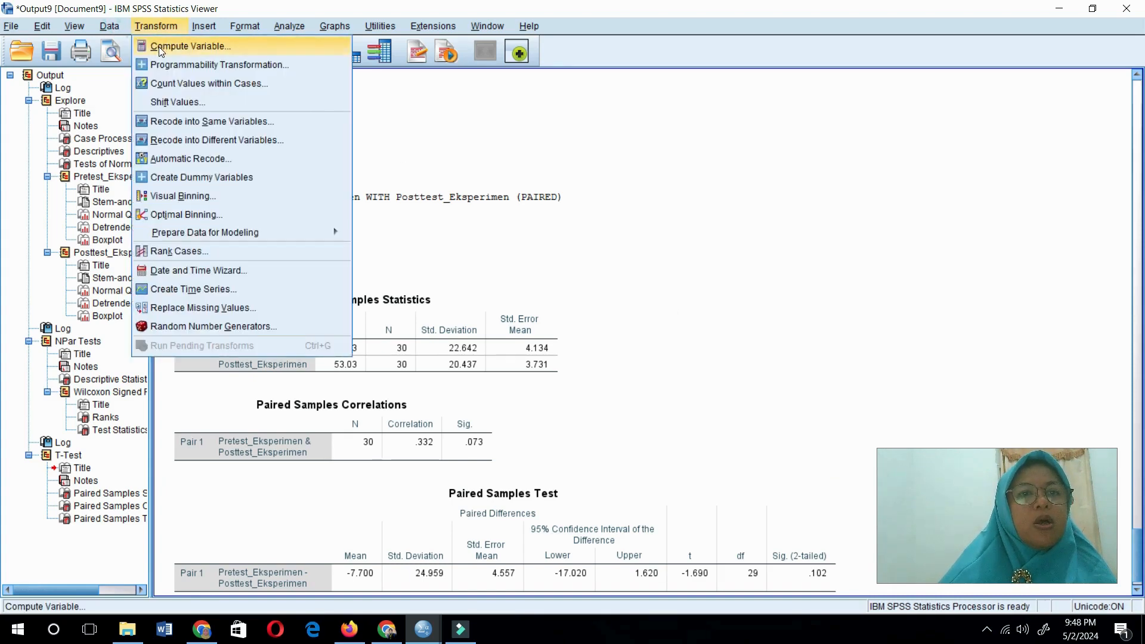
{"action": "left_click", "coordinate": [159, 46]}
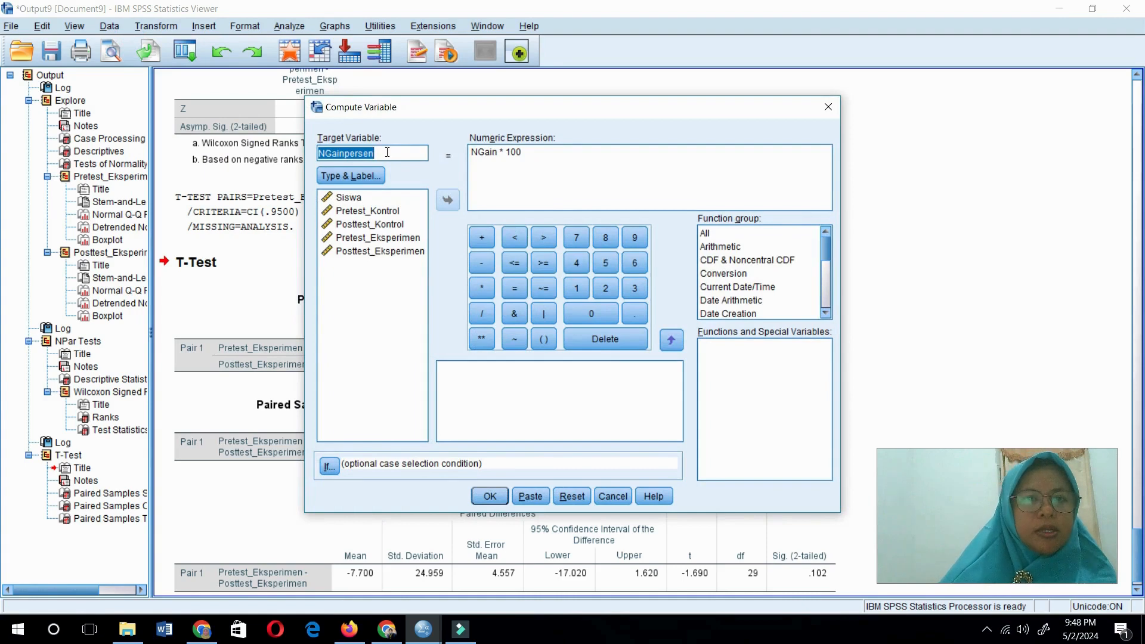
{"action": "left_click", "coordinate": [387, 152]}
{"action": "key", "text": "BackSpace"}
{"action": "key", "text": "BackSpace"}
{"action": "key", "text": "BackSpace"}
{"action": "key", "text": "BackSpace"}
{"action": "key", "text": "BackSpace"}
{"action": "key", "text": "BackSpace"}
{"action": "key", "text": "BackSpace"}
{"action": "key", "text": "BackSpace"}
{"action": "key", "text": "BackSpace"}
{"action": "key", "text": "BackSpace"}
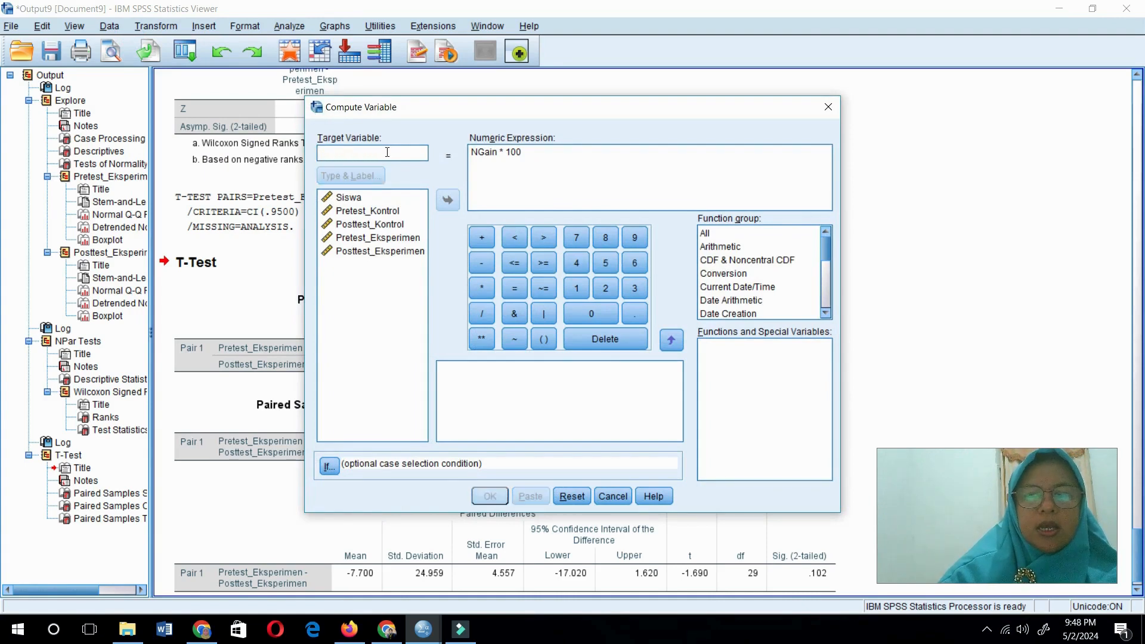
{"action": "type", "text": "Post"}
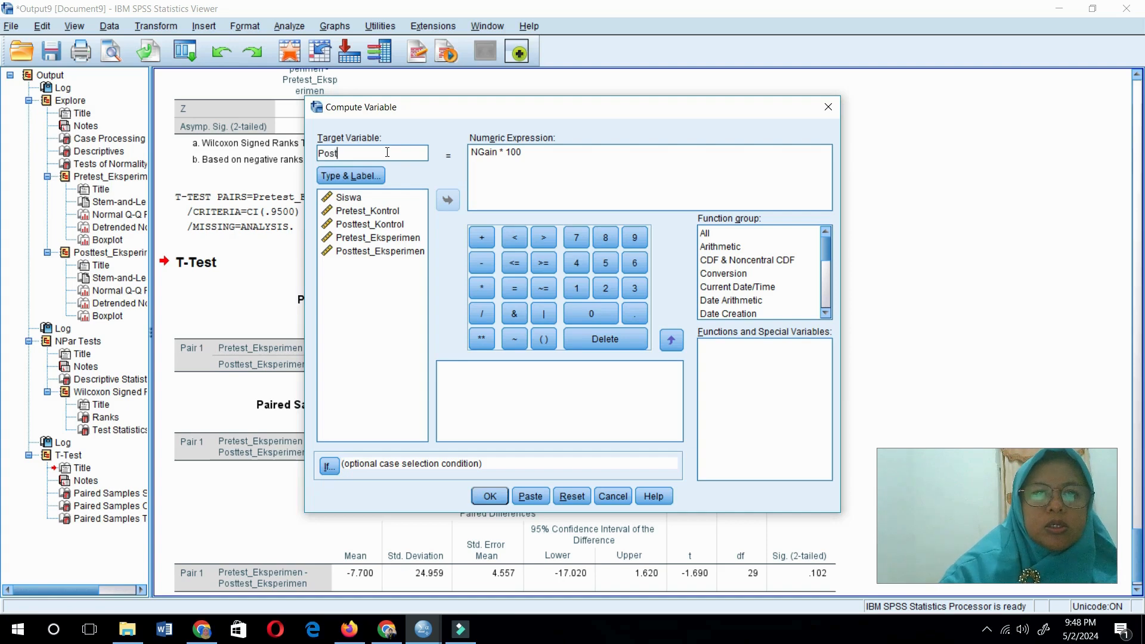
{"action": "type", "text": "_k"}
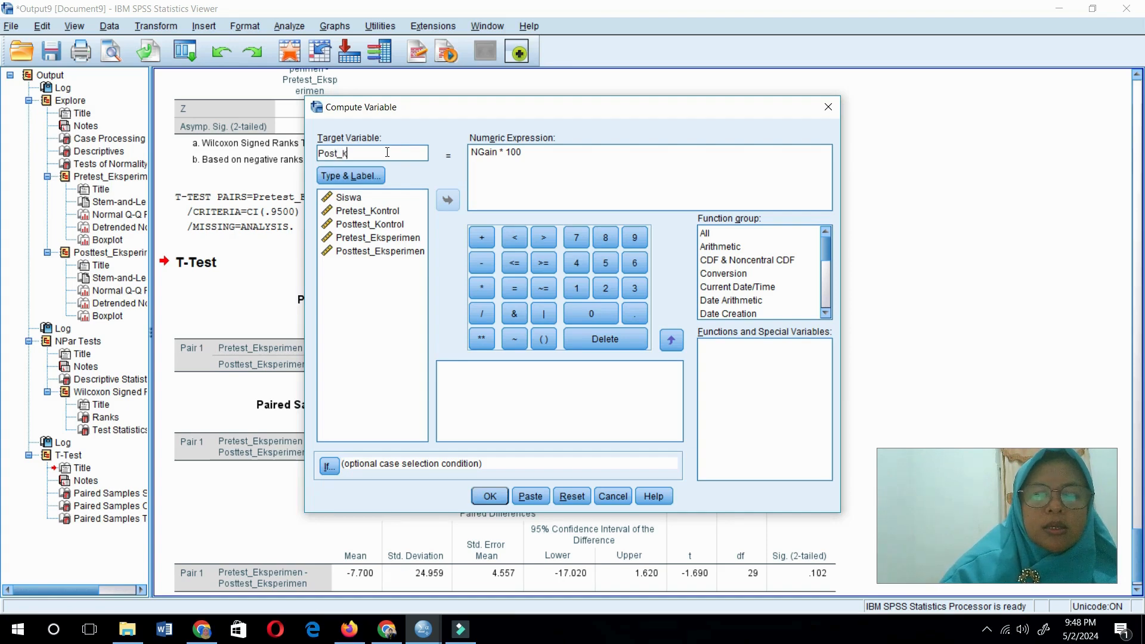
{"action": "type", "text": "urang"}
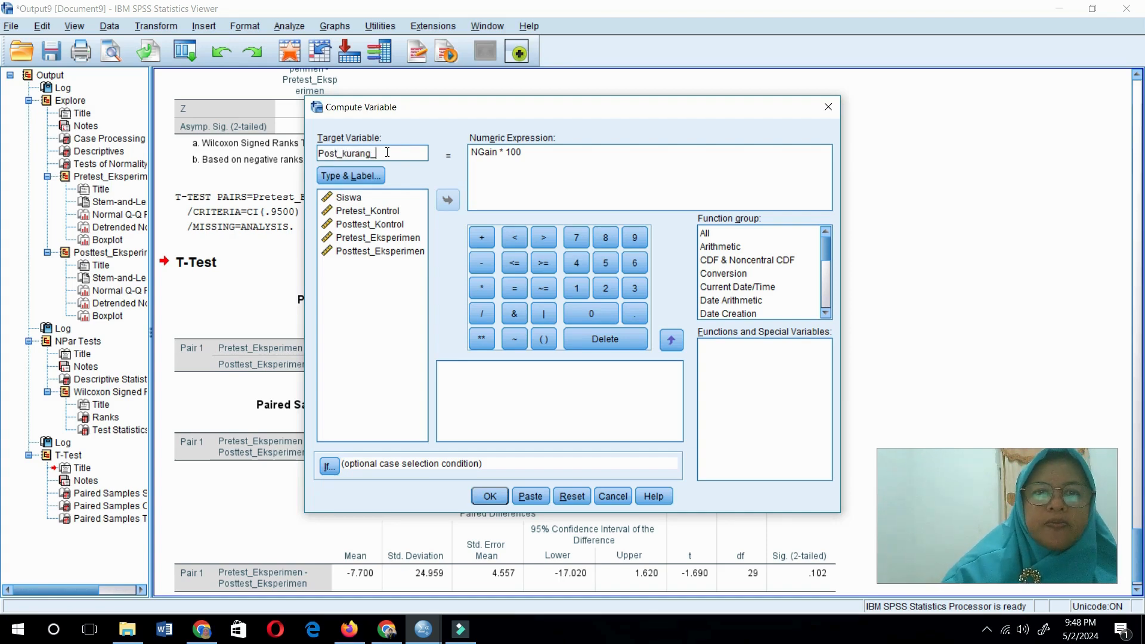
{"action": "type", "text": "_Pre"}
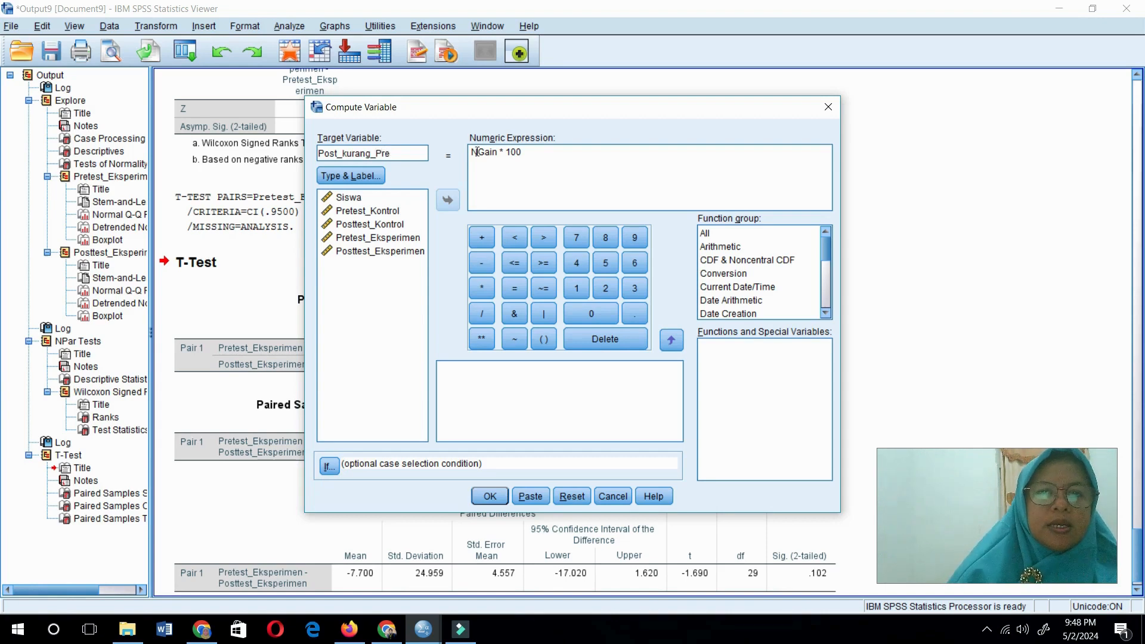
- Replace the old numeric expression with Posttest_Eksperimen - Pretest_Eksperimen and compute the variable
{"action": "left_click", "coordinate": [538, 157]}
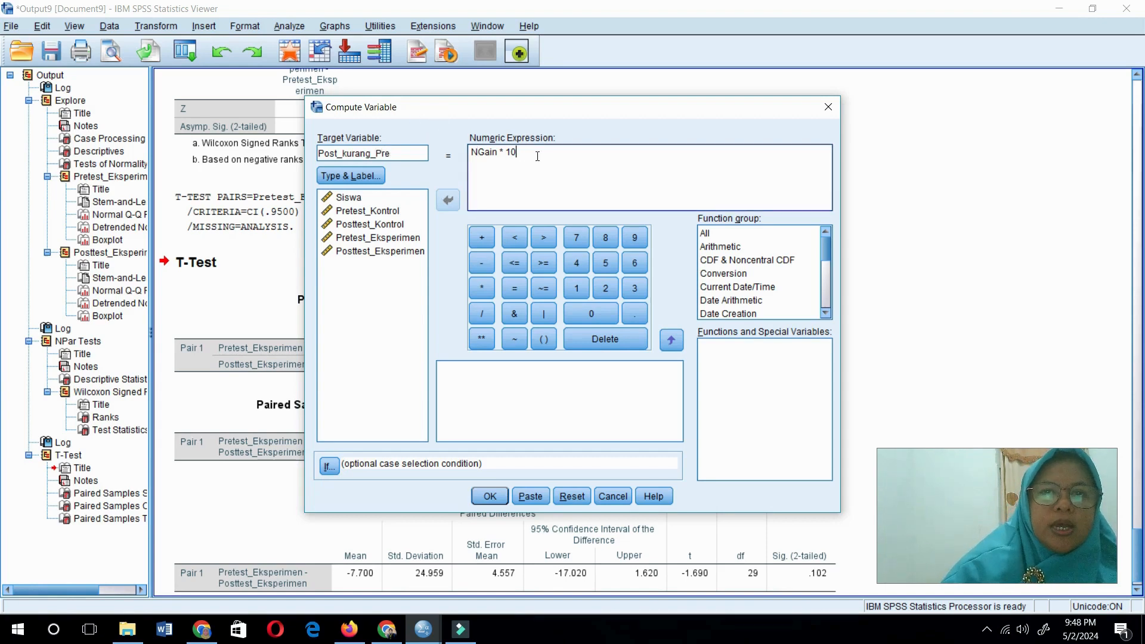
{"action": "key", "text": "BackSpace"}
{"action": "key", "text": "BackSpace"}
{"action": "key", "text": "BackSpace"}
{"action": "key", "text": "BackSpace"}
{"action": "key", "text": "BackSpace"}
{"action": "key", "text": "BackSpace"}
{"action": "key", "text": "BackSpace"}
{"action": "key", "text": "BackSpace"}
{"action": "key", "text": "BackSpace"}
{"action": "key", "text": "BackSpace"}
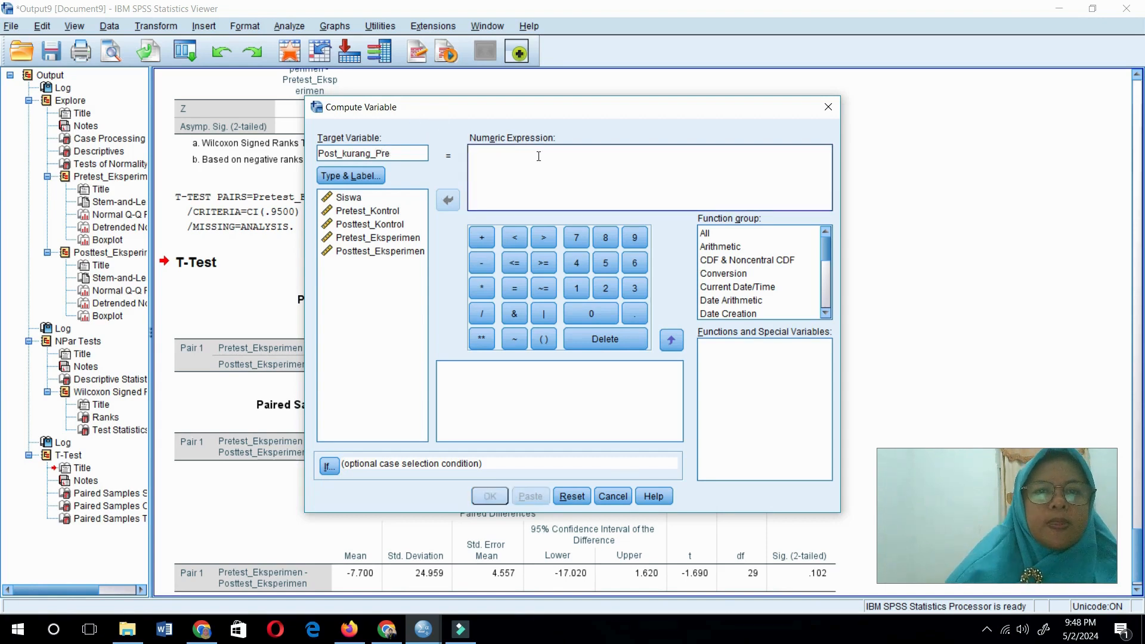
{"action": "left_click", "coordinate": [375, 251]}
{"action": "left_click", "coordinate": [451, 201]}
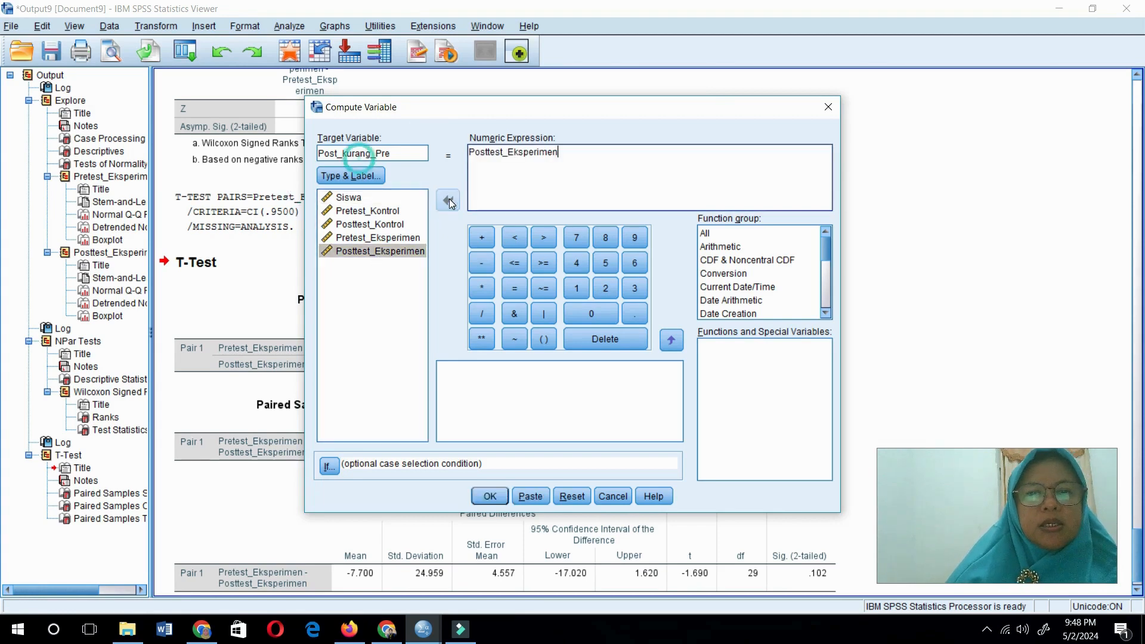
{"action": "left_click", "coordinate": [482, 264]}
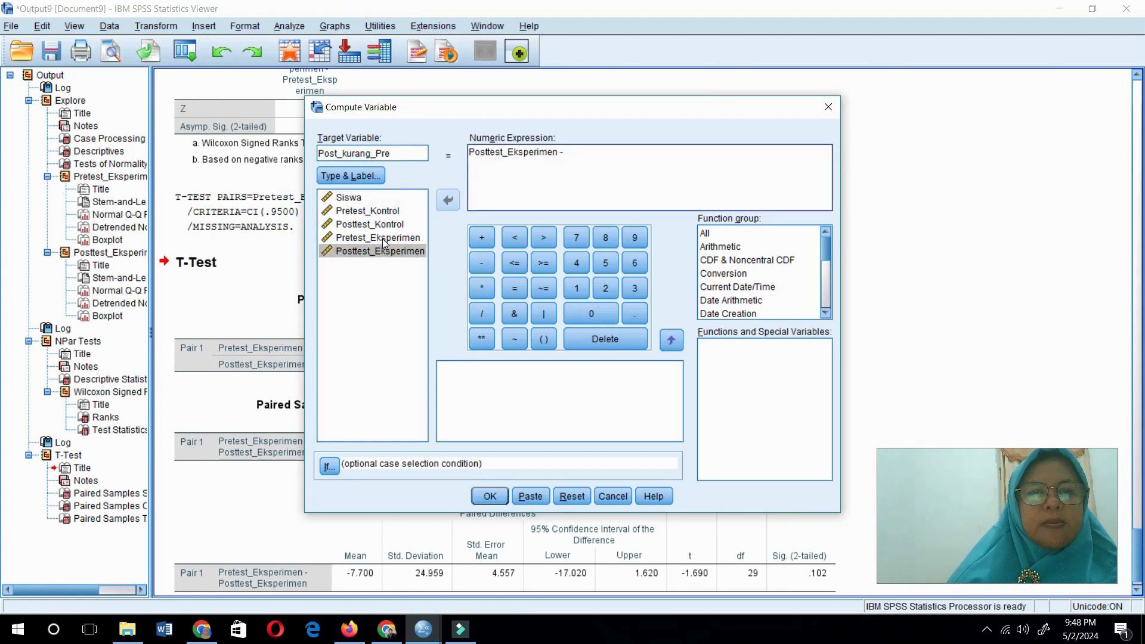
{"action": "left_click", "coordinate": [380, 237]}
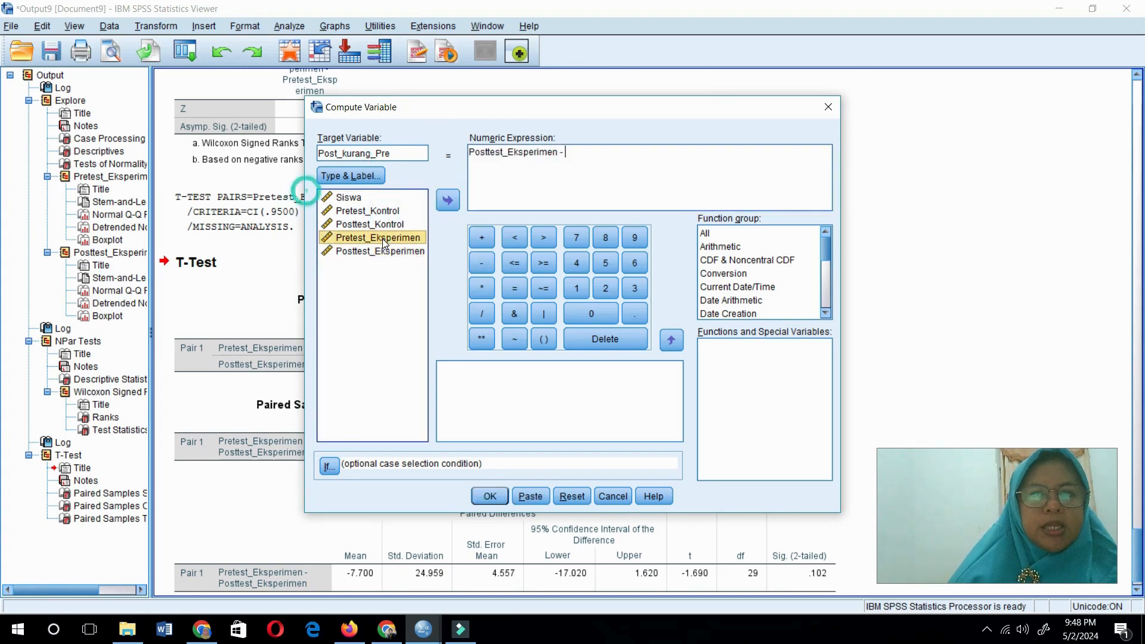
{"action": "left_click", "coordinate": [448, 201]}
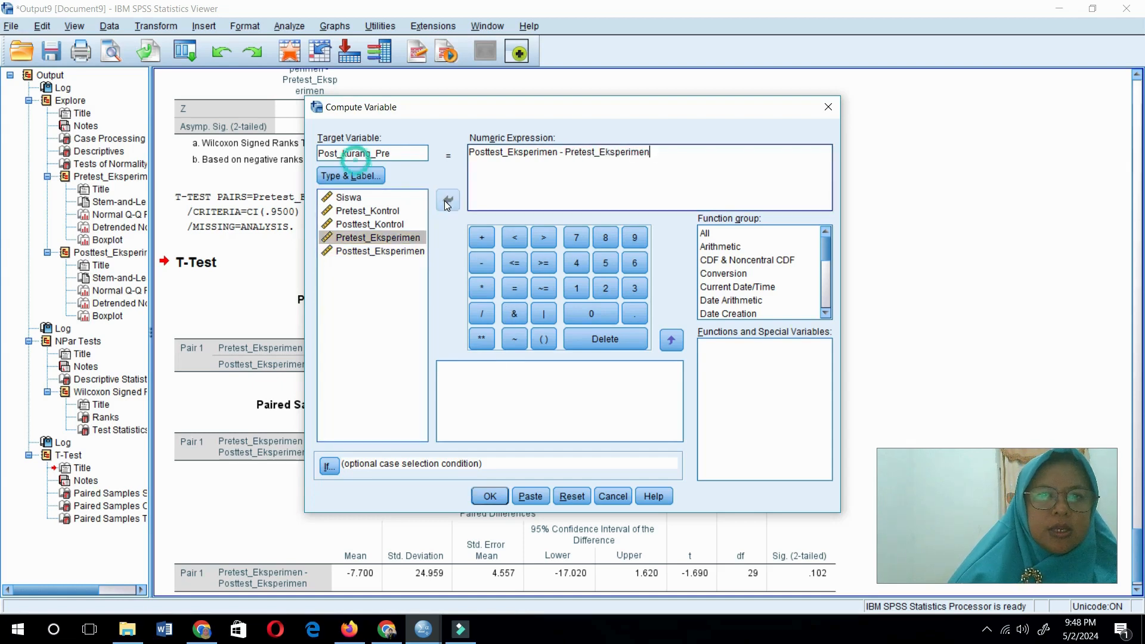
{"action": "left_click", "coordinate": [489, 496]}
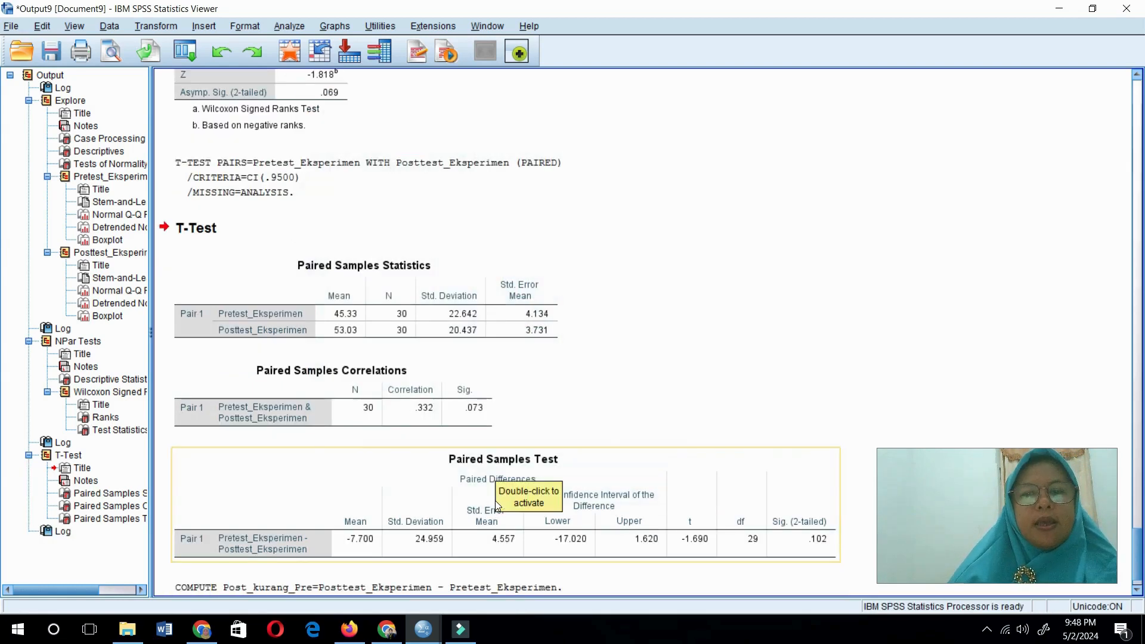
- Check the end of the output log, then examine the Post_kurang_Pre column in the Uji Beda.sav data
{"action": "left_click", "coordinate": [1137, 387]}
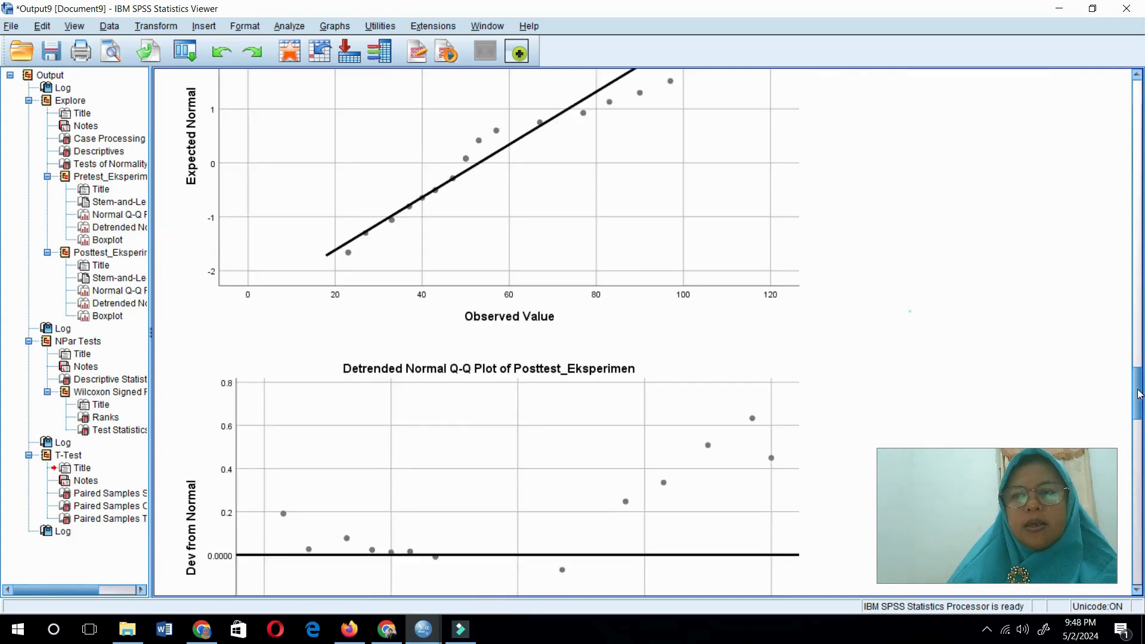
{"action": "left_click_drag", "start_coordinate": [1137, 389], "coordinate": [1137, 586]}
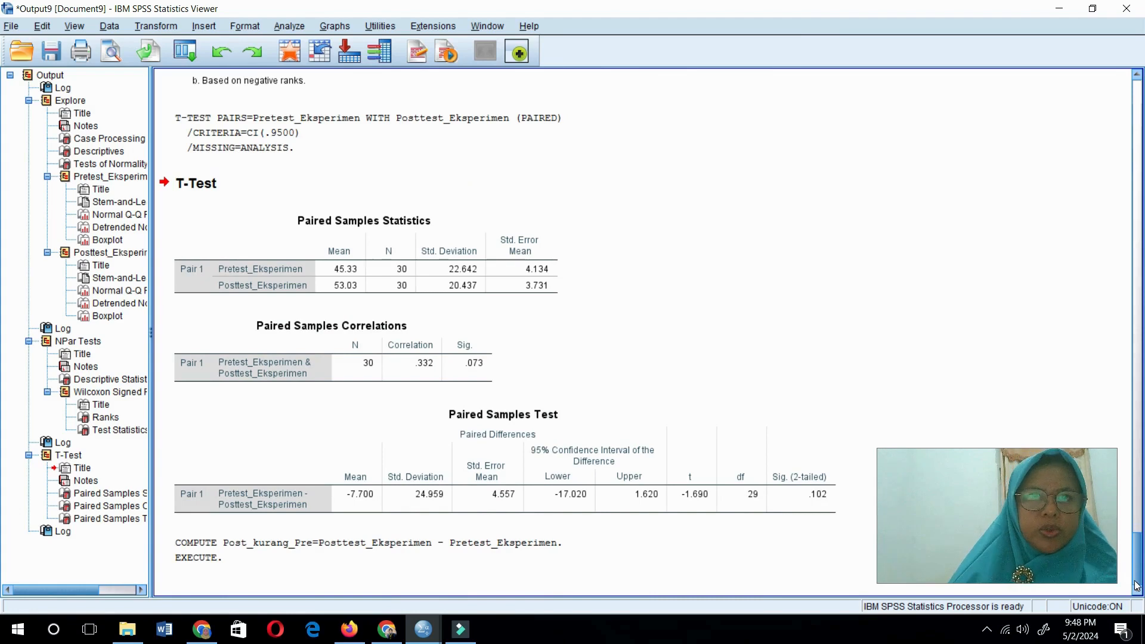
{"action": "mouse_move", "coordinate": [423, 629]}
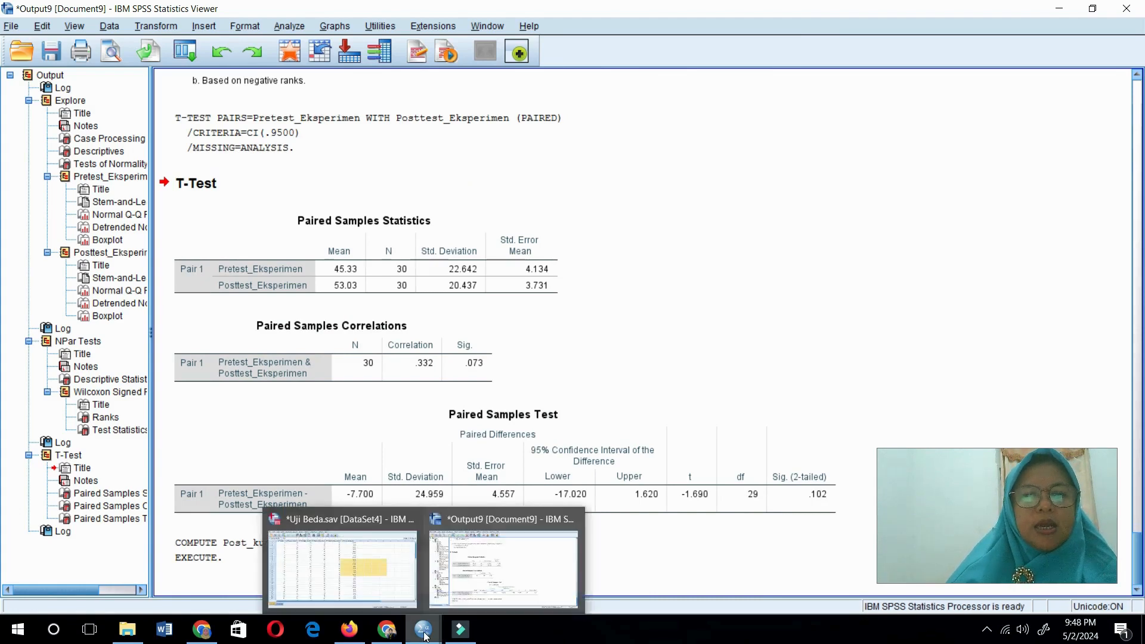
{"action": "left_click", "coordinate": [373, 576]}
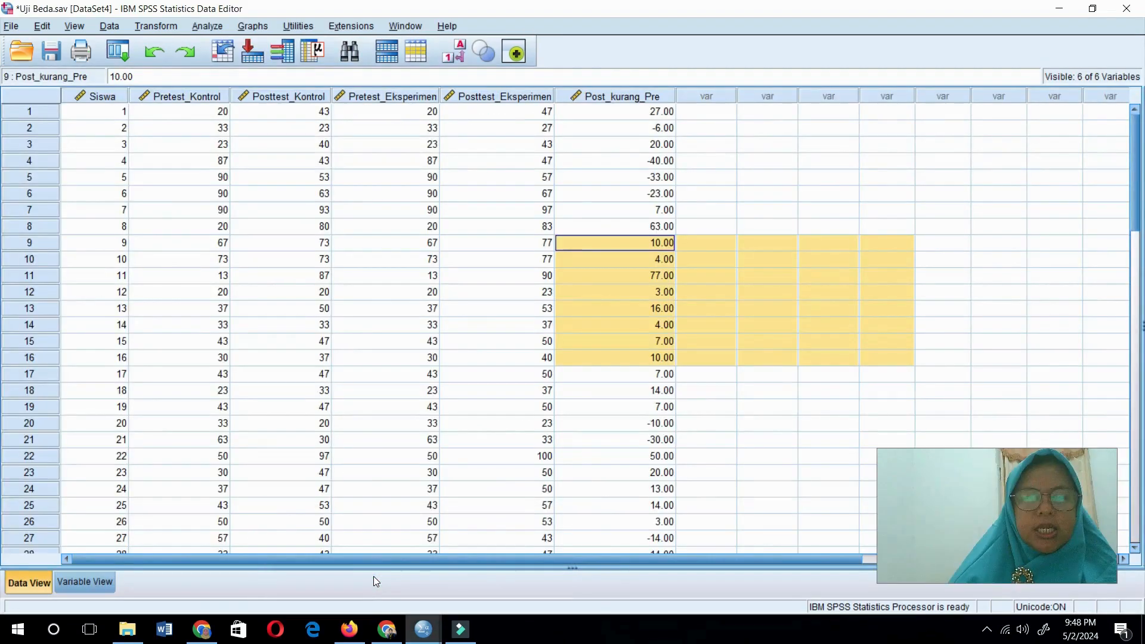
{"action": "left_click", "coordinate": [493, 424]}
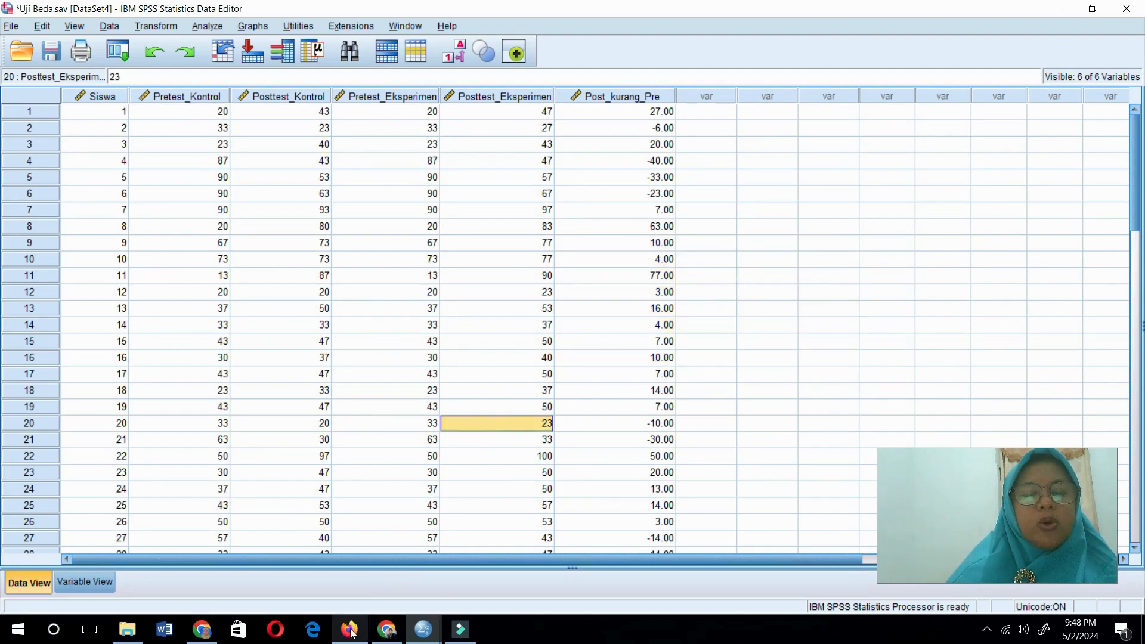
- Switch to Firefox and read the N-Gain formula in the "rumus n gain score" image results
{"action": "mouse_move", "coordinate": [351, 631]}
{"action": "left_click", "coordinate": [363, 581]}
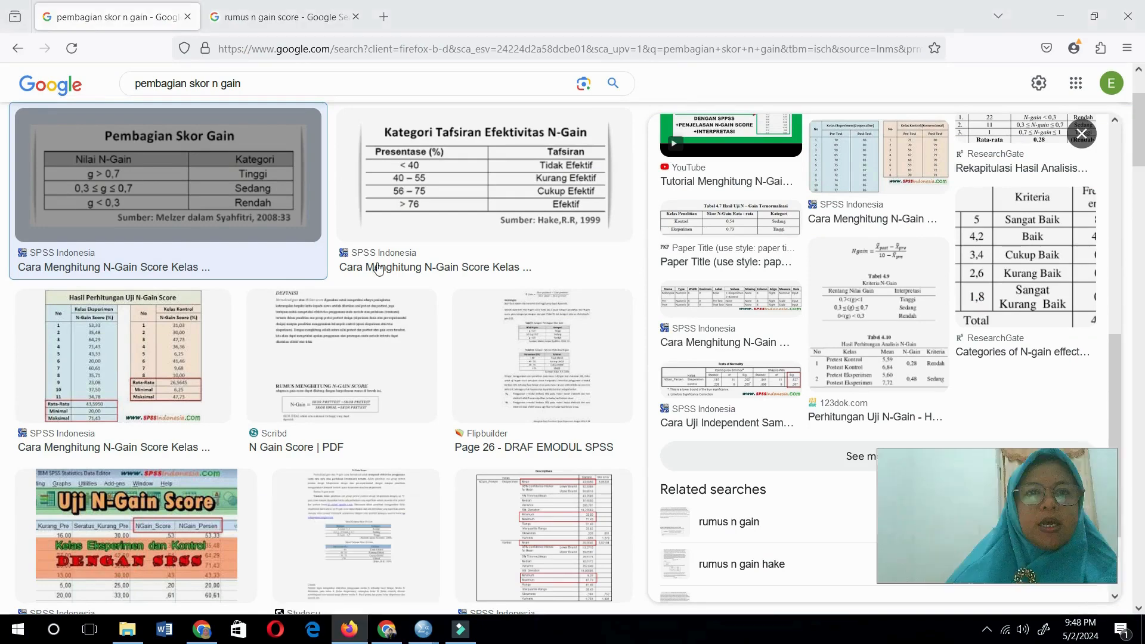
{"action": "left_click", "coordinate": [261, 16]}
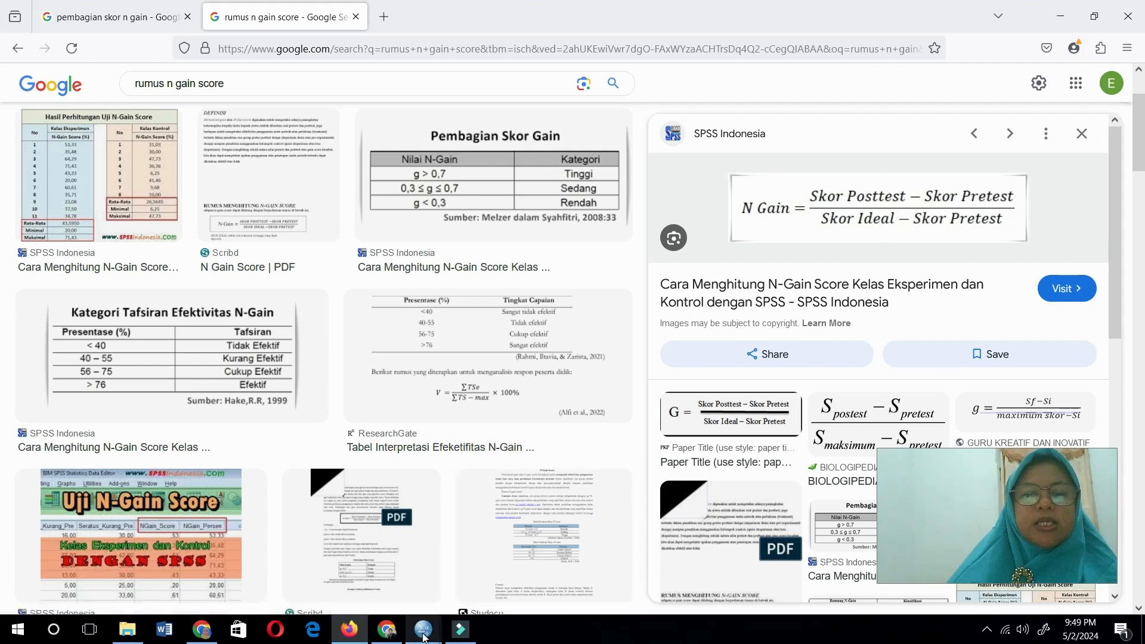
- Switch back to the SPSS output and start computing a new variable with the target variable name Ideal_kurang_Pre
{"action": "mouse_move", "coordinate": [423, 637]}
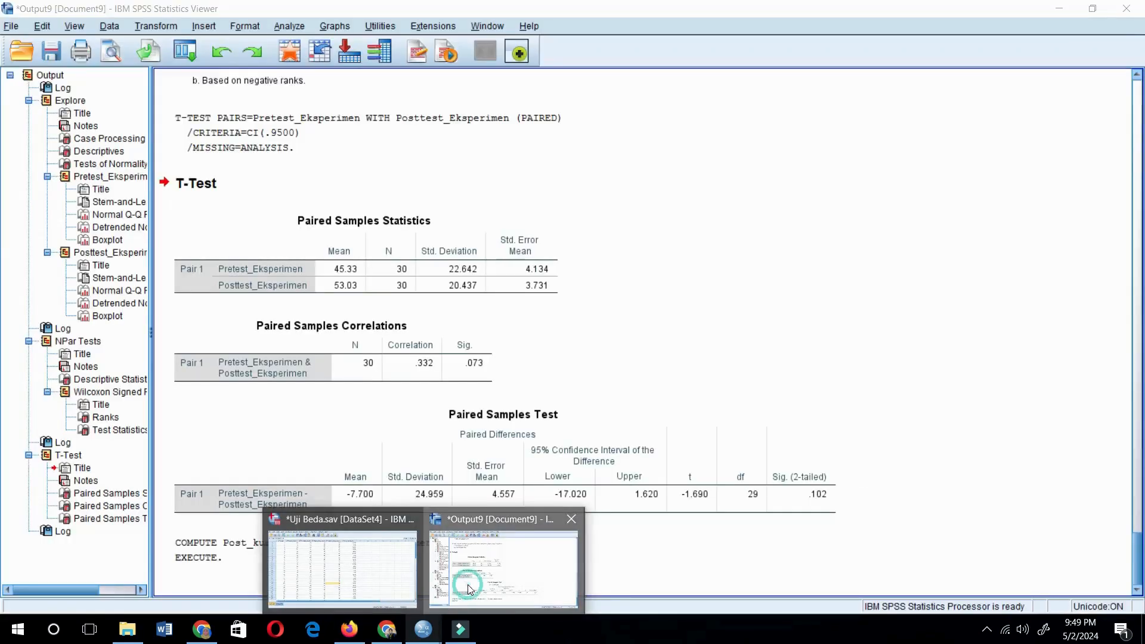
{"action": "left_click", "coordinate": [507, 561]}
{"action": "left_click", "coordinate": [374, 384]}
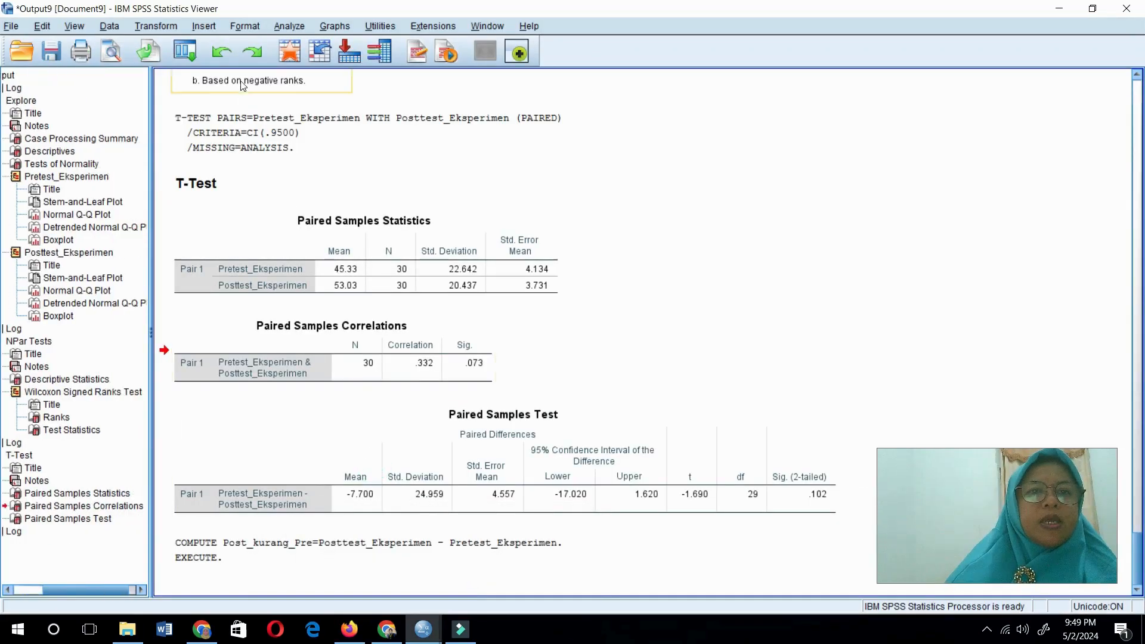
{"action": "left_click", "coordinate": [168, 26]}
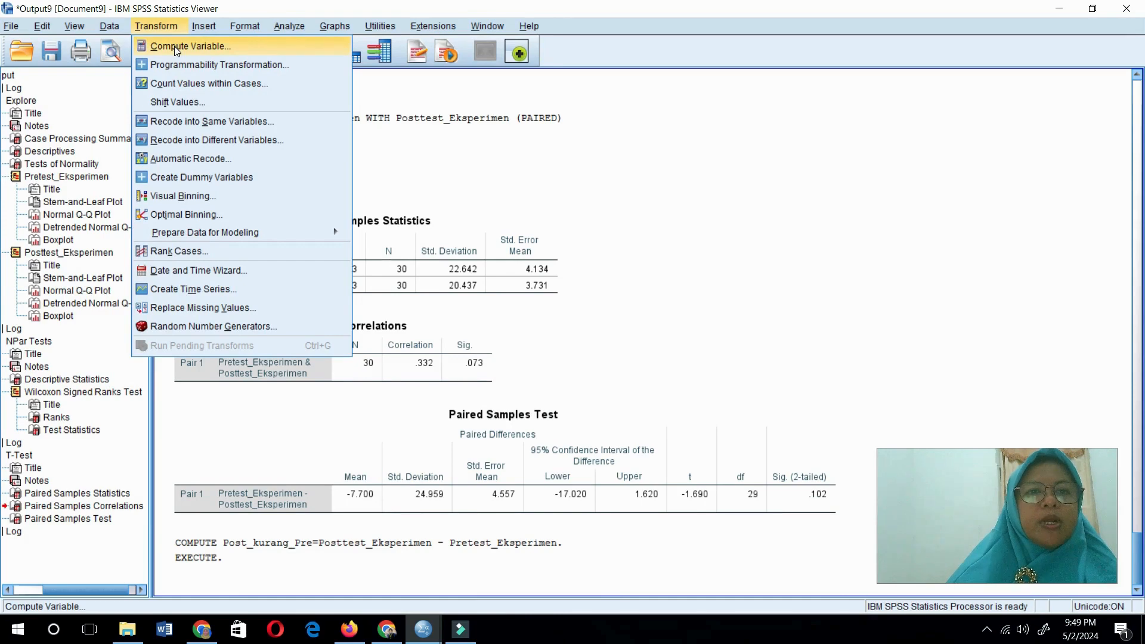
{"action": "left_click", "coordinate": [174, 45]}
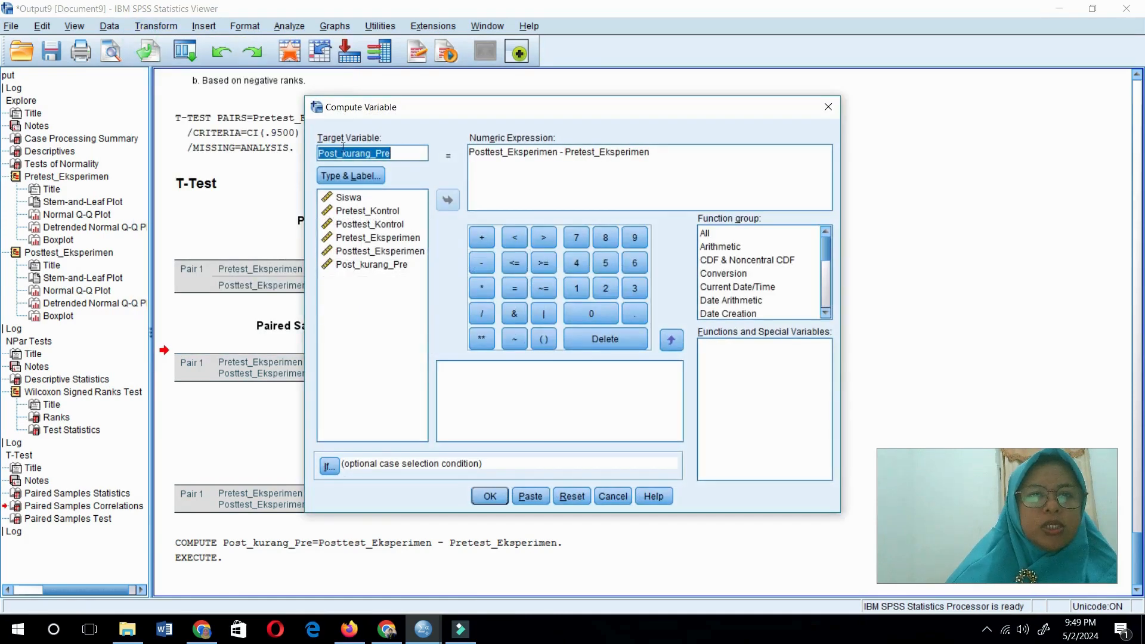
{"action": "left_click", "coordinate": [340, 153]}
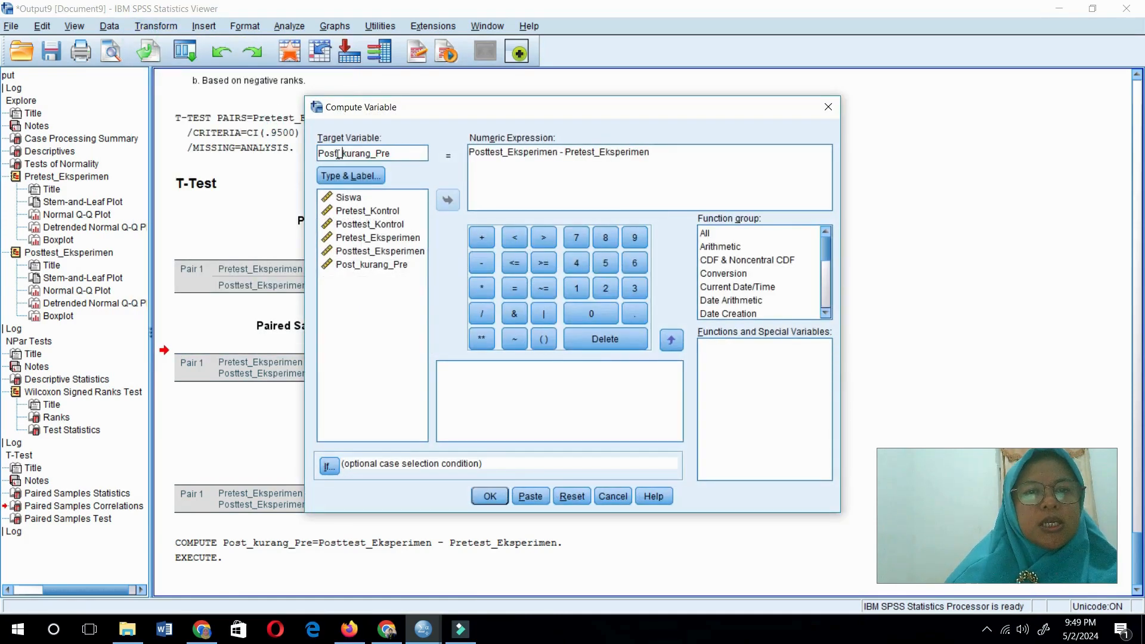
{"action": "key", "text": "BackSpace"}
{"action": "key", "text": "BackSpace"}
{"action": "key", "text": "BackSpace"}
{"action": "key", "text": "BackSpace"}
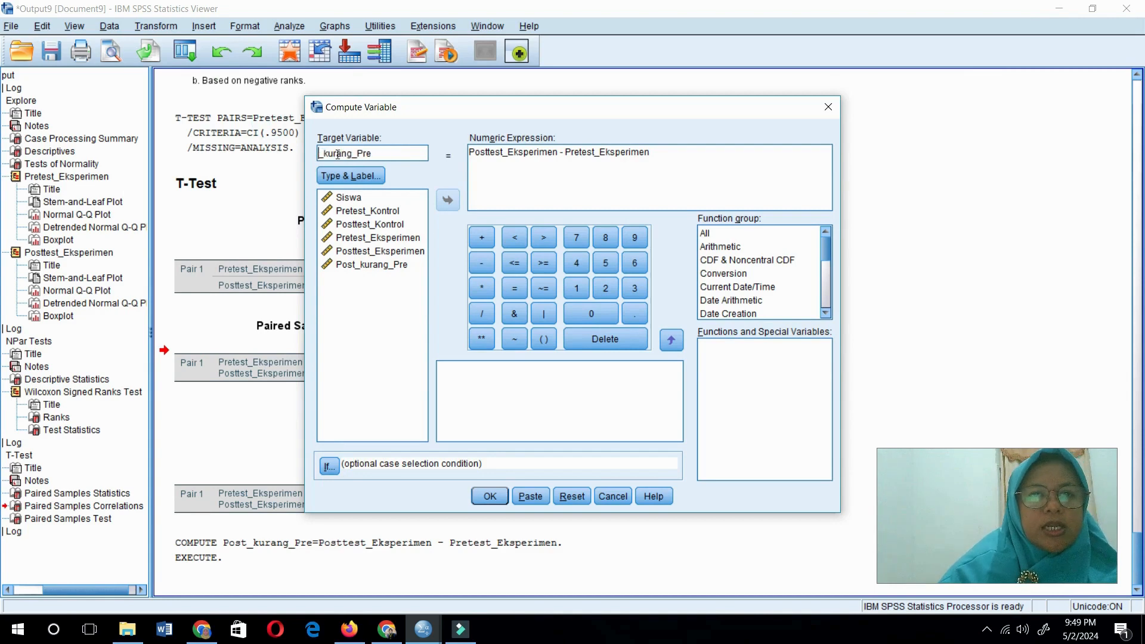
{"action": "type", "text": "Ideal"}
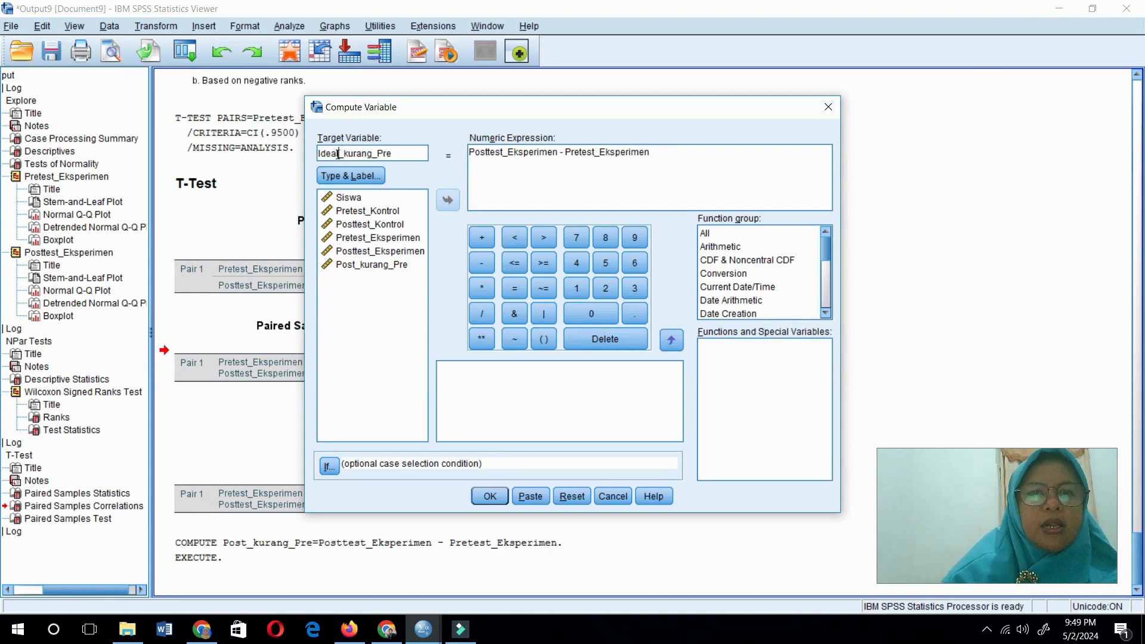
- Replace the old numeric expression with 100 - Pretest_Eksperimen and compute the variable
{"action": "triple_click", "coordinate": [472, 153]}
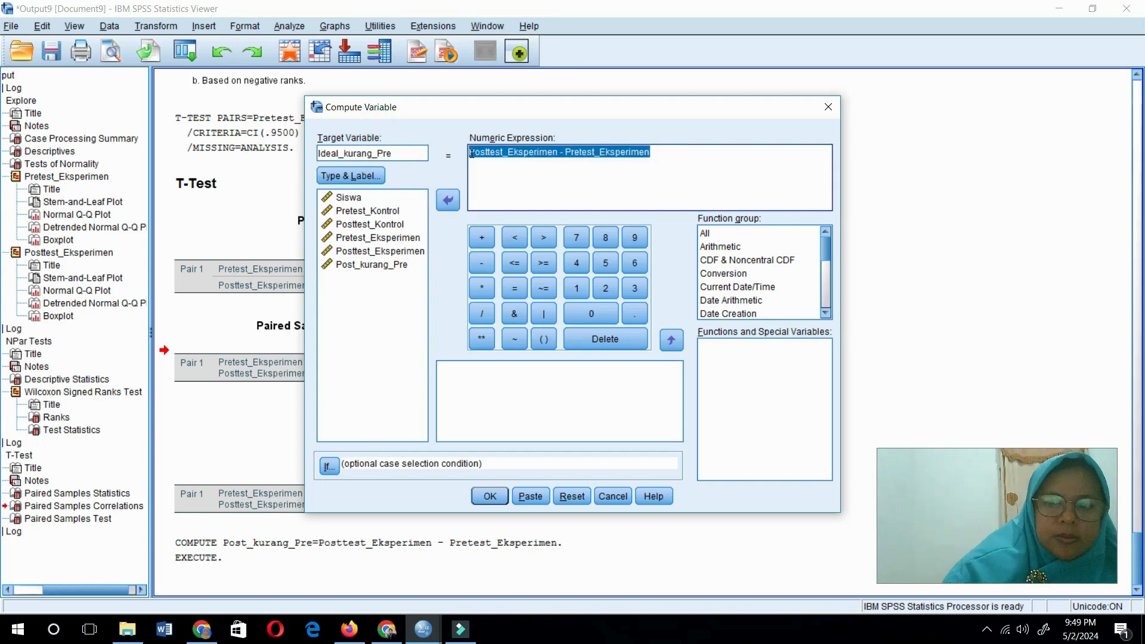
{"action": "key", "text": "Delete"}
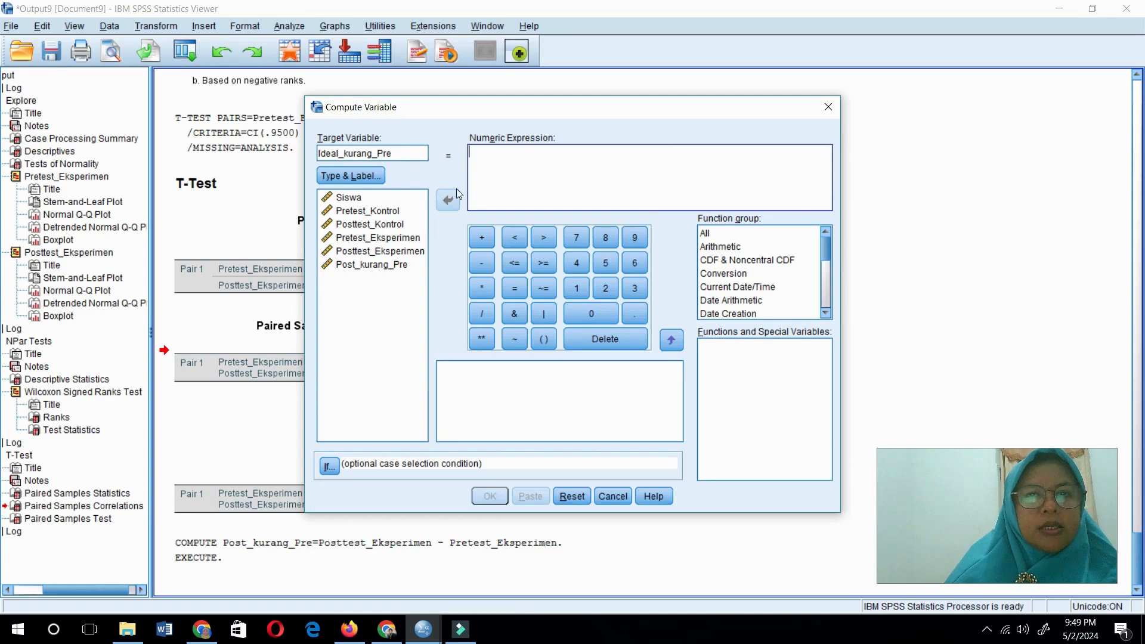
{"action": "type", "text": "100"}
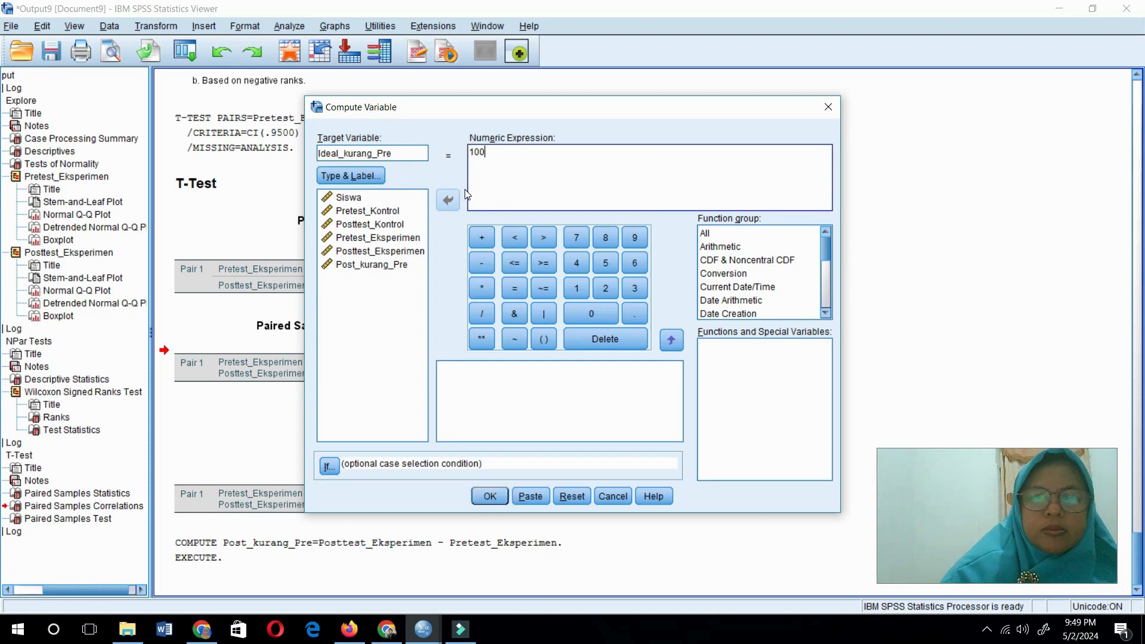
{"action": "left_click", "coordinate": [482, 264]}
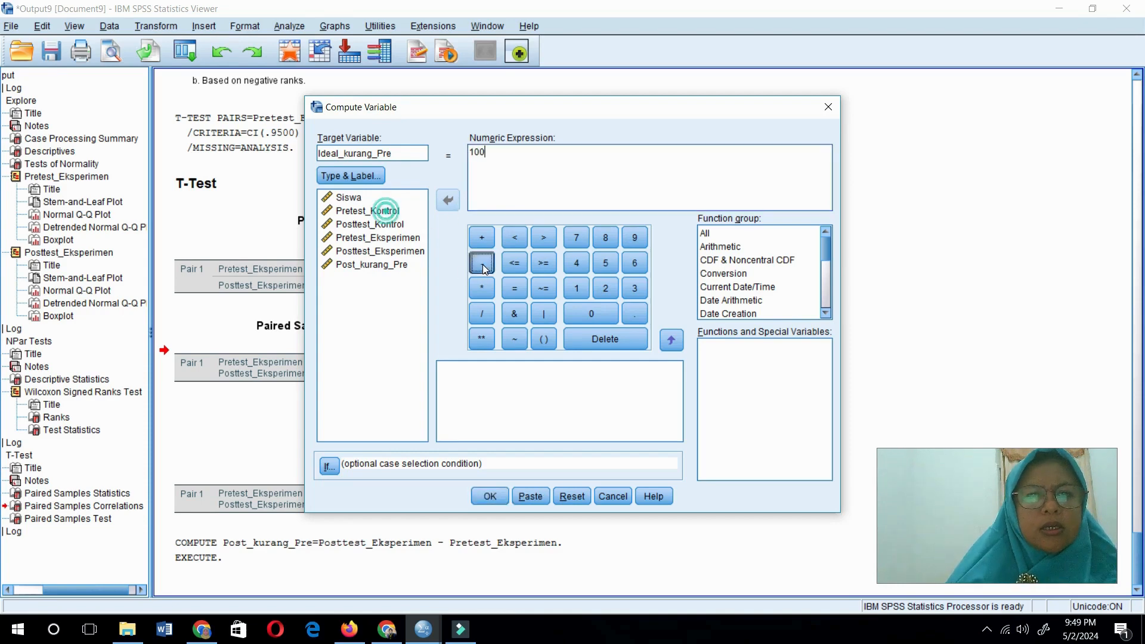
{"action": "left_click", "coordinate": [387, 254]}
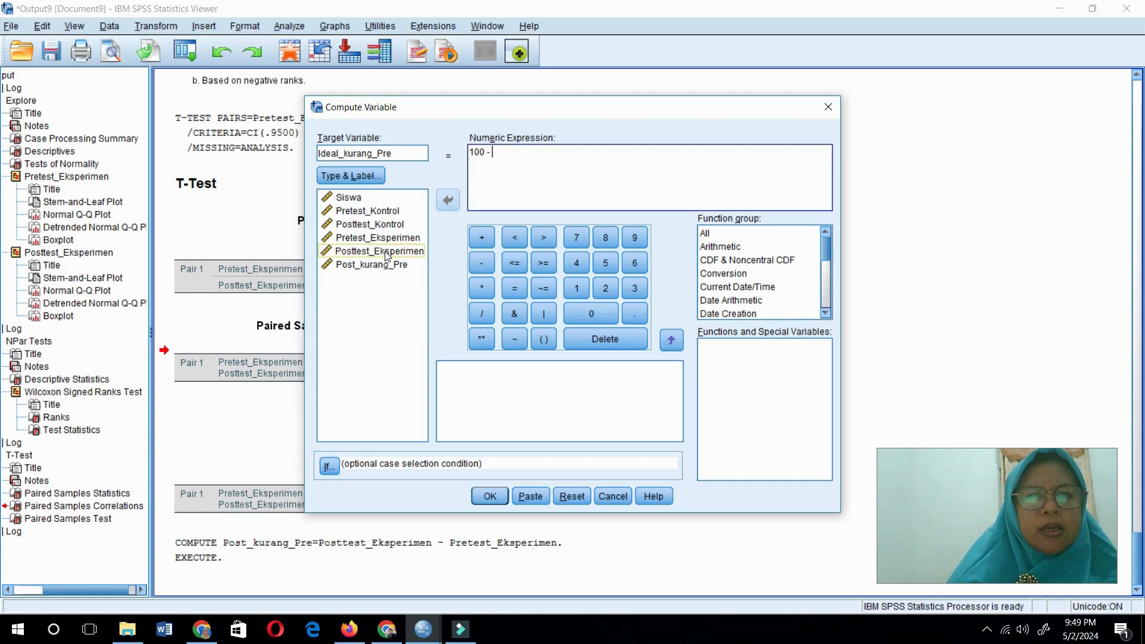
{"action": "left_click", "coordinate": [382, 239]}
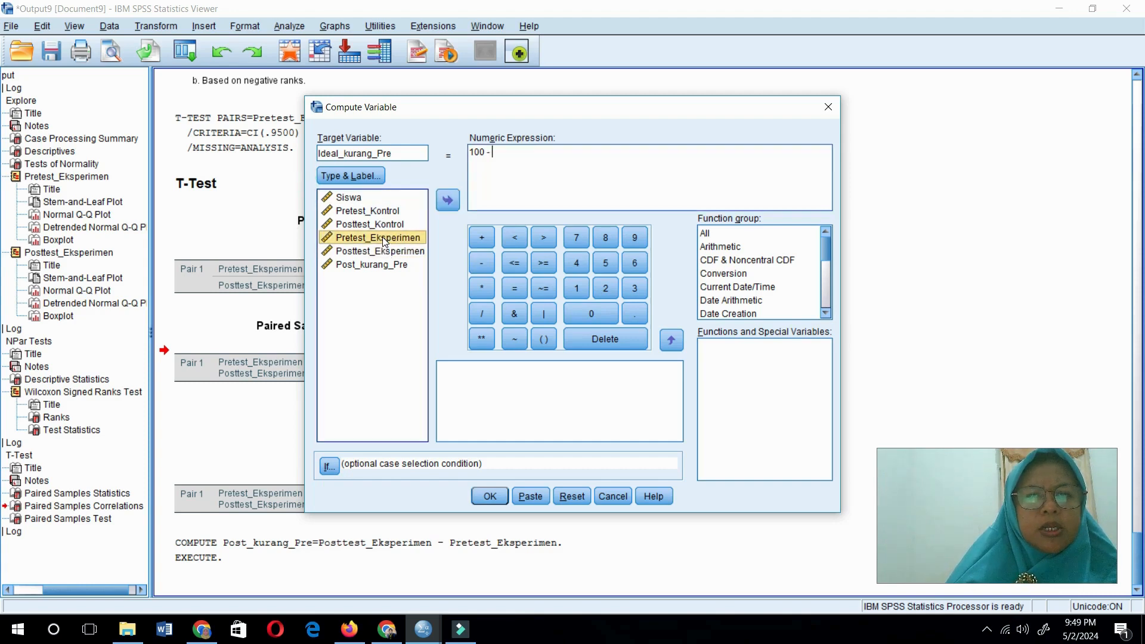
{"action": "left_click", "coordinate": [448, 201]}
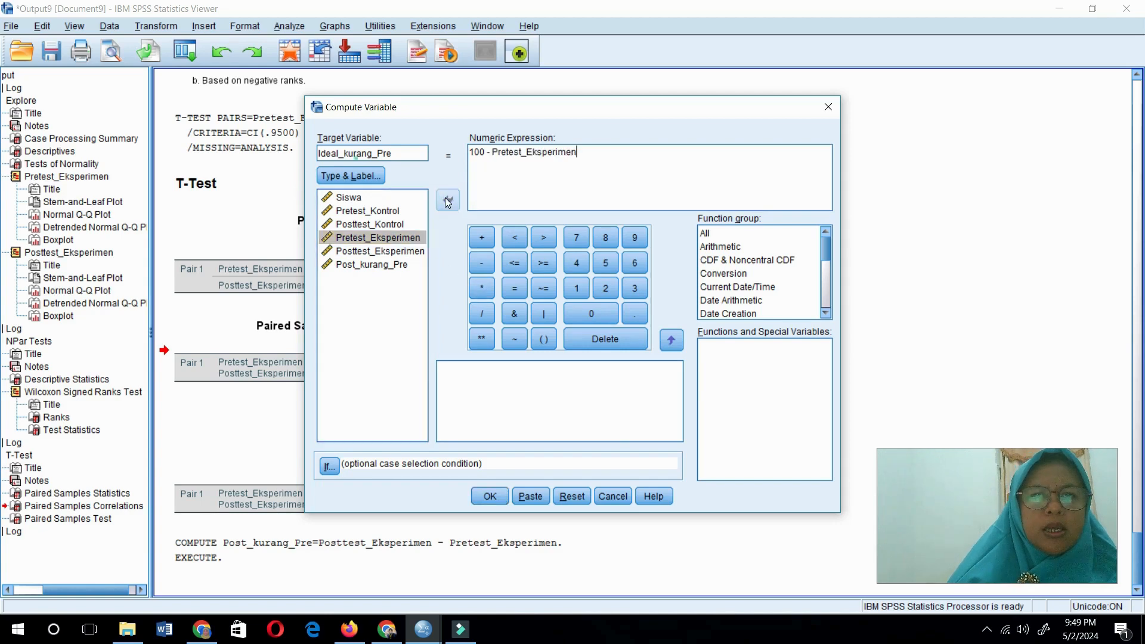
{"action": "left_click", "coordinate": [493, 498]}
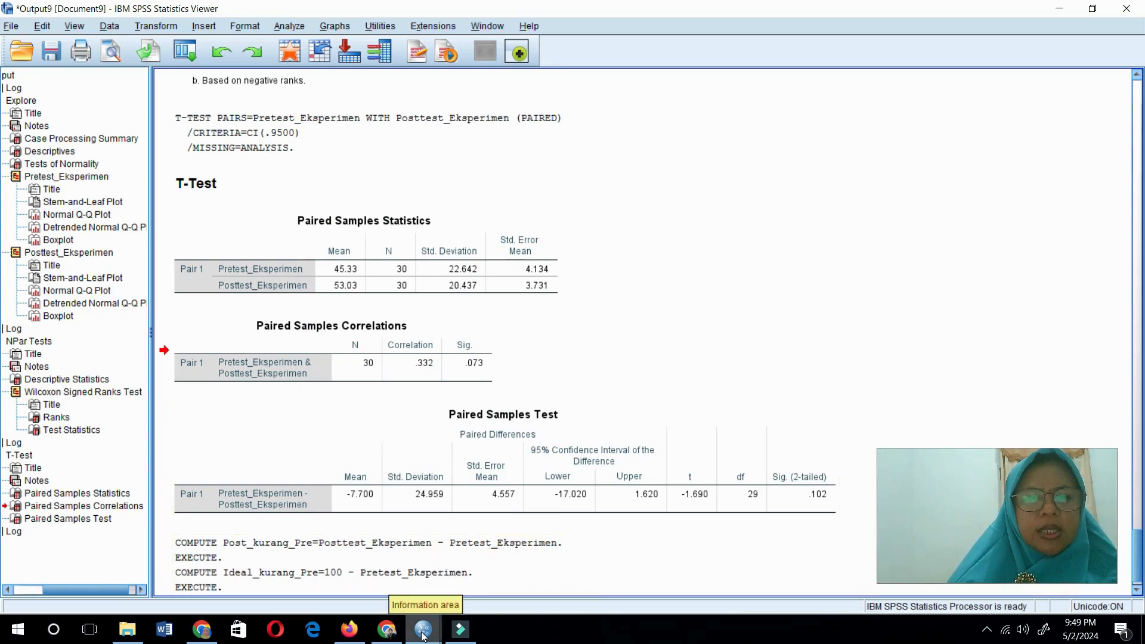
- Start computing another variable, replacing the previous target variable name with Ngain
{"action": "mouse_move", "coordinate": [423, 635]}
{"action": "mouse_move", "coordinate": [356, 570]}
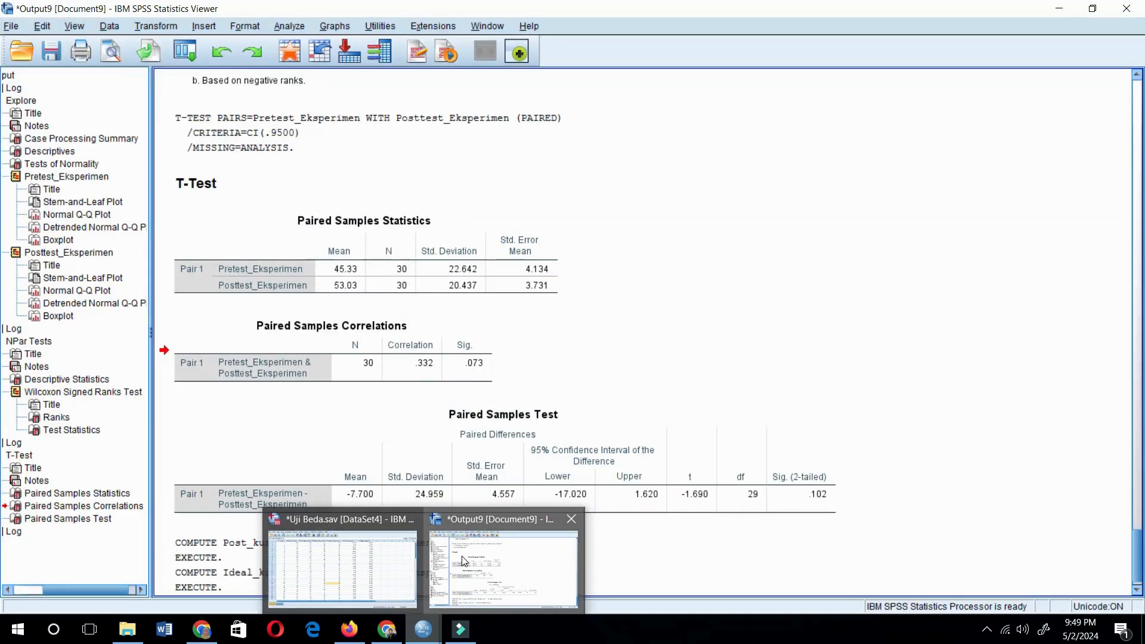
{"action": "left_click", "coordinate": [461, 557]}
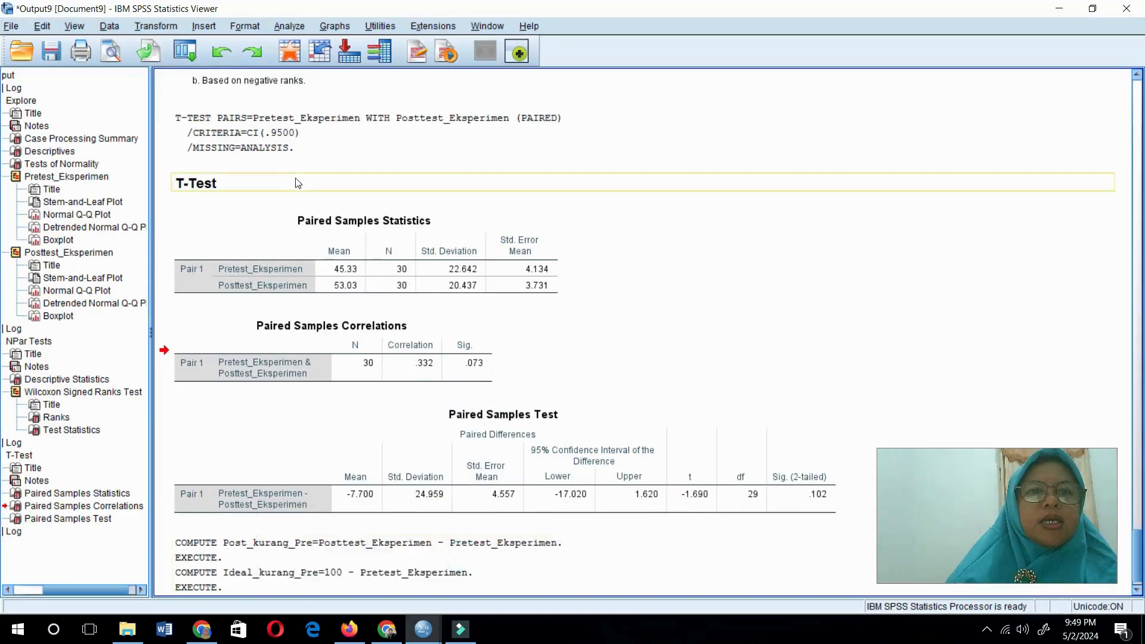
{"action": "left_click", "coordinate": [156, 26]}
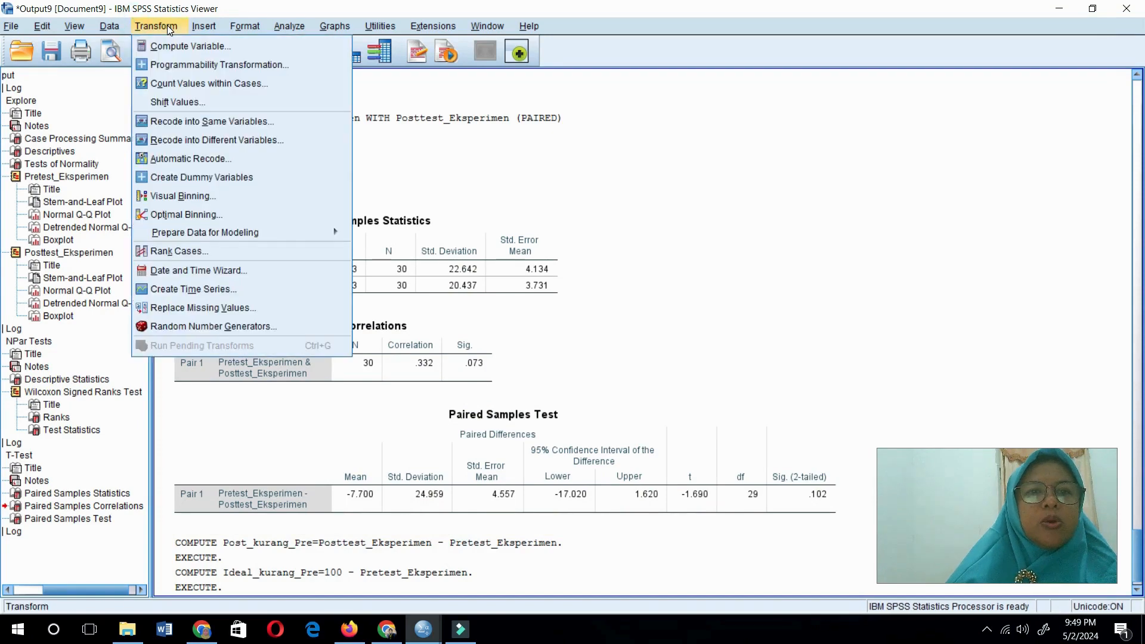
{"action": "left_click", "coordinate": [190, 55]}
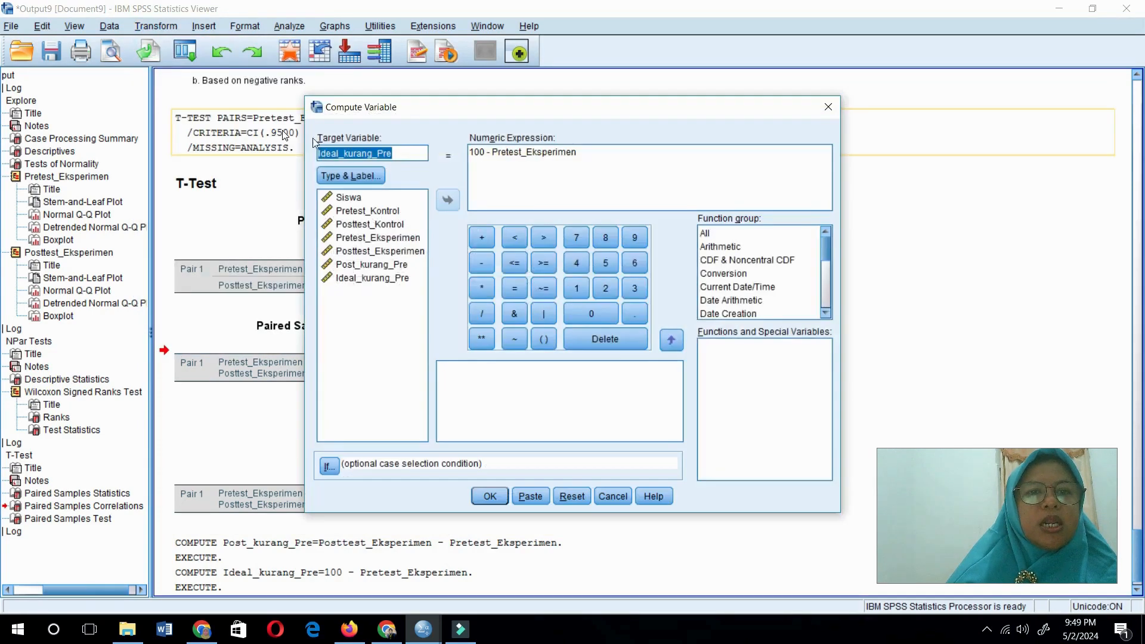
{"action": "left_click", "coordinate": [408, 154]}
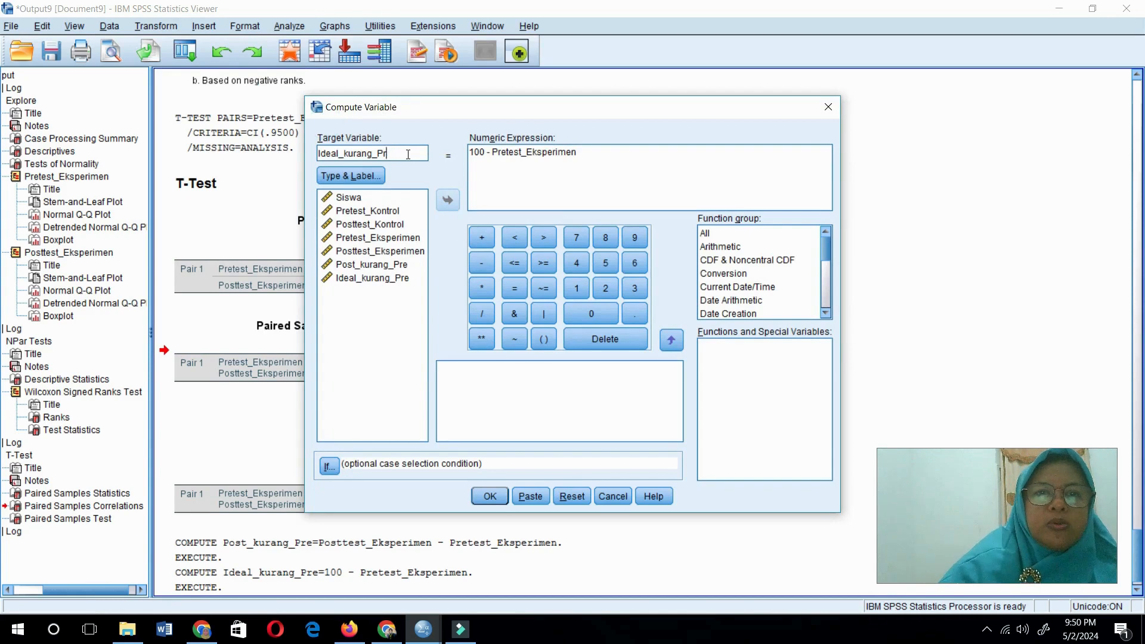
{"action": "key", "text": "BackSpace"}
{"action": "key", "text": "BackSpace"}
{"action": "key", "text": "BackSpace"}
{"action": "key", "text": "BackSpace"}
{"action": "key", "text": "BackSpace"}
{"action": "key", "text": "BackSpace"}
{"action": "key", "text": "BackSpace"}
{"action": "key", "text": "BackSpace"}
{"action": "key", "text": "BackSpace"}
{"action": "key", "text": "BackSpace"}
{"action": "key", "text": "BackSpace"}
{"action": "key", "text": "BackSpace"}
{"action": "key", "text": "BackSpace"}
{"action": "key", "text": "BackSpace"}
{"action": "key", "text": "BackSpace"}
{"action": "type", "text": "Nga"}
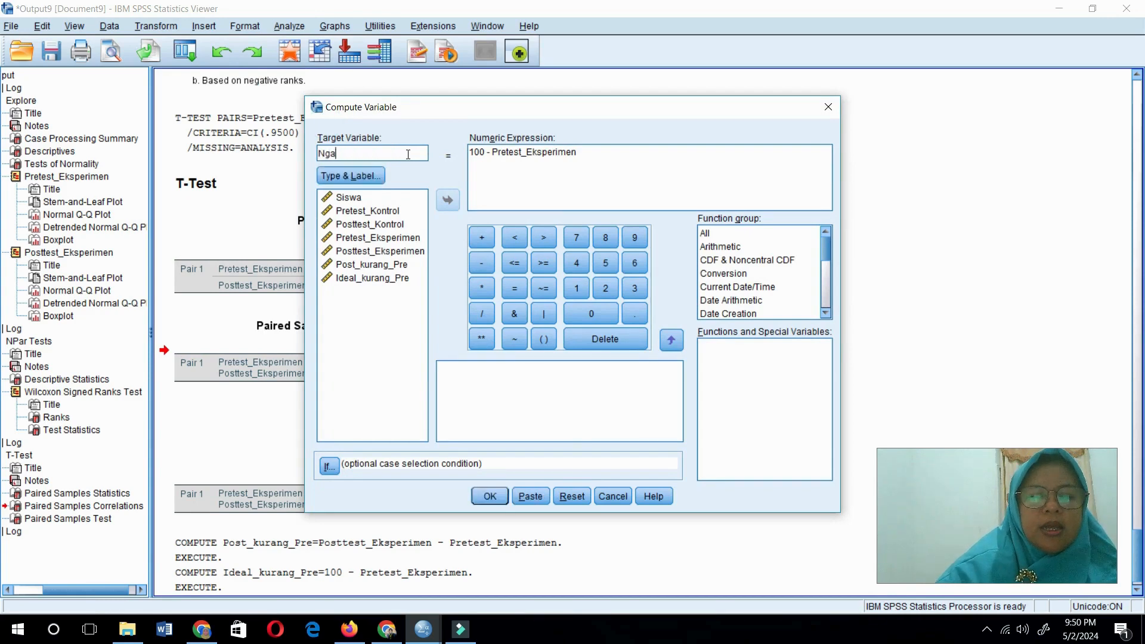
{"action": "type", "text": "in"}
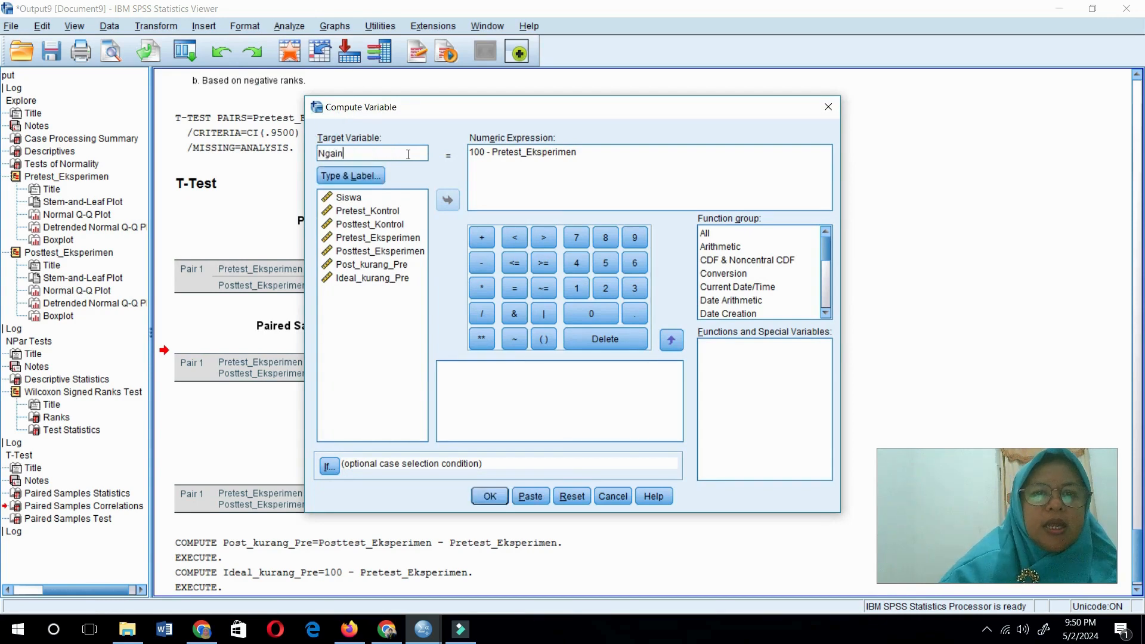
- Replace the old numeric expression with Post_kurang_Pre / Ideal_kurang_Pre and compute the variable
{"action": "triple_click", "coordinate": [471, 152]}
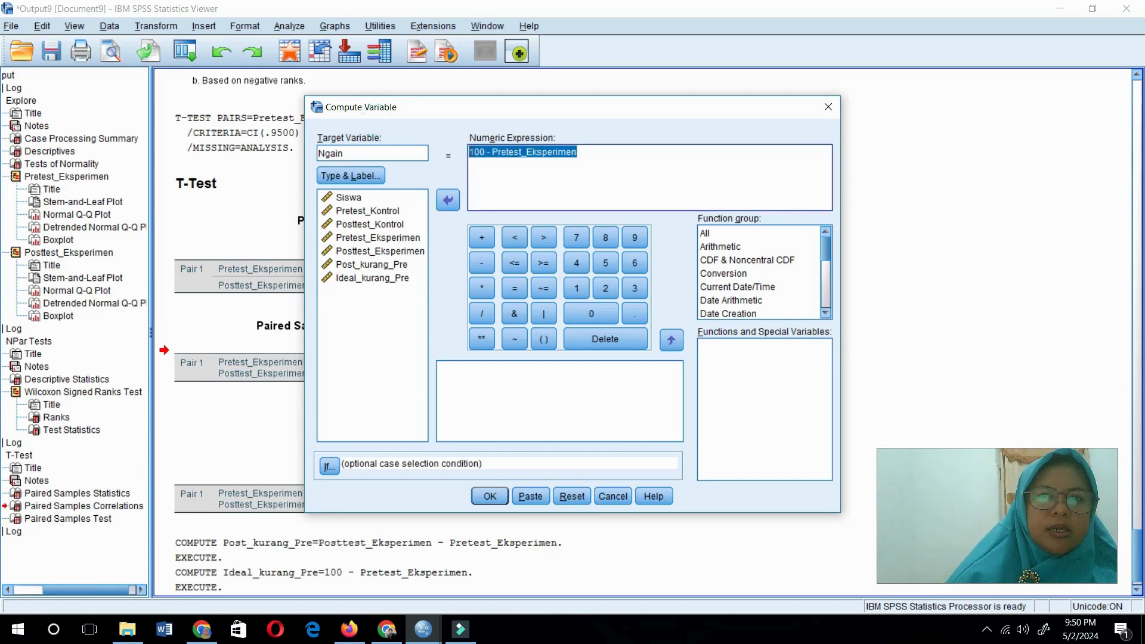
{"action": "key", "text": "Delete"}
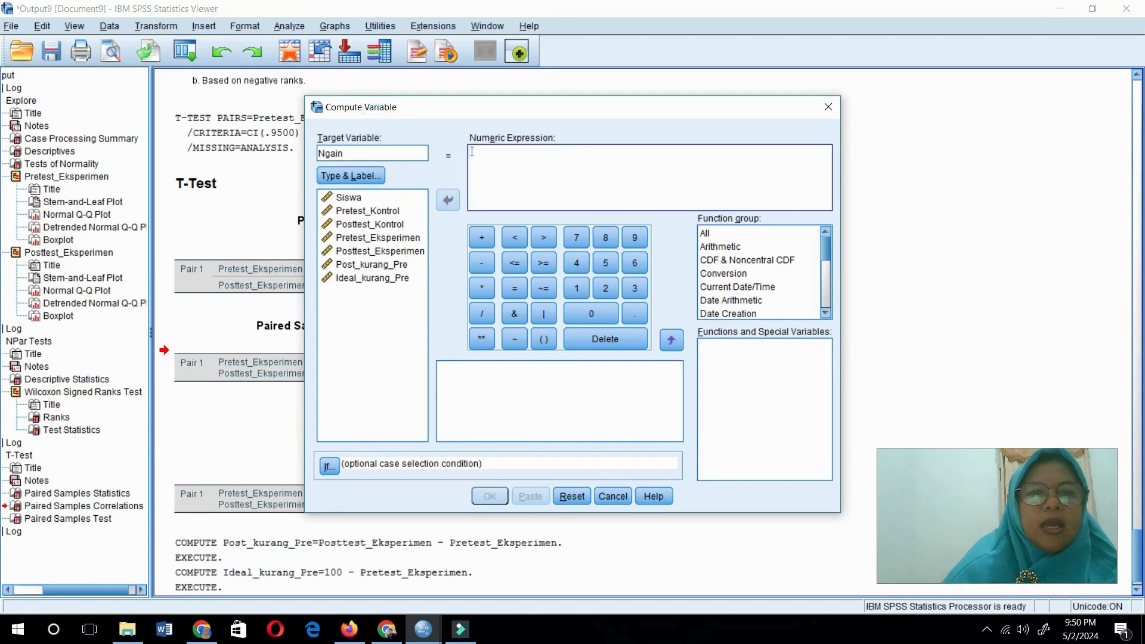
{"action": "left_click", "coordinate": [372, 265]}
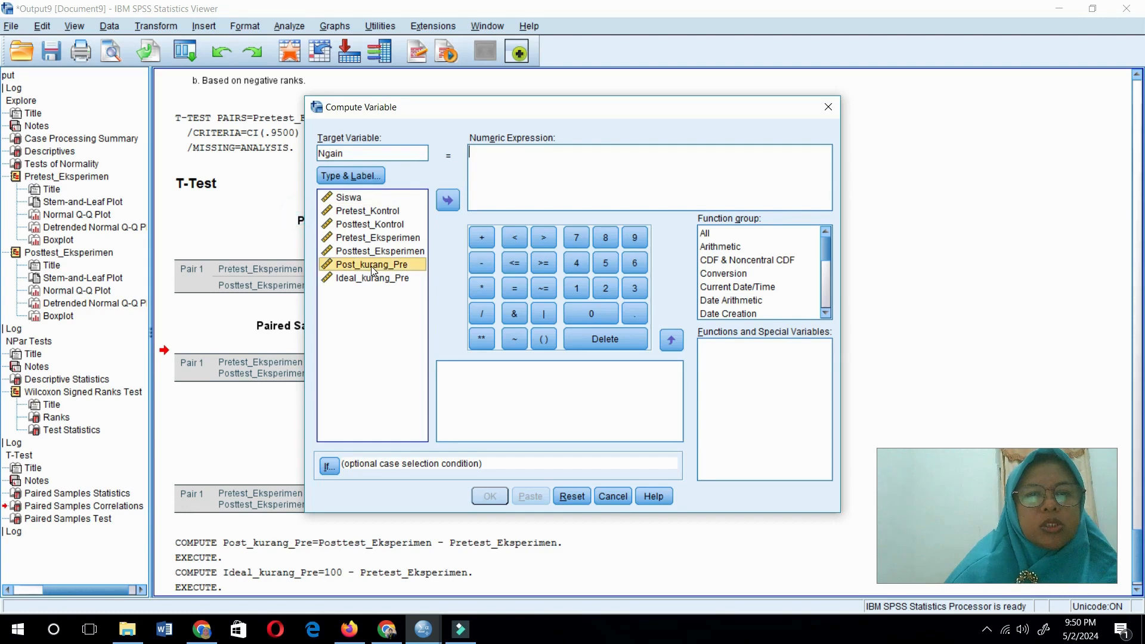
{"action": "left_click", "coordinate": [449, 199]}
{"action": "left_click", "coordinate": [486, 317]}
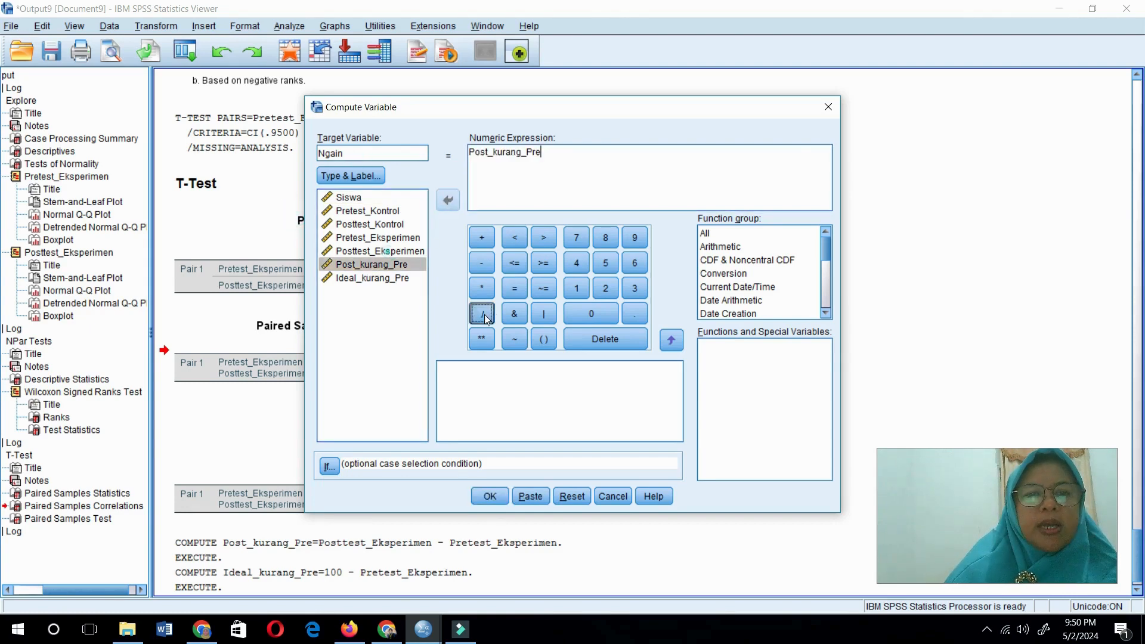
{"action": "left_click", "coordinate": [408, 279]}
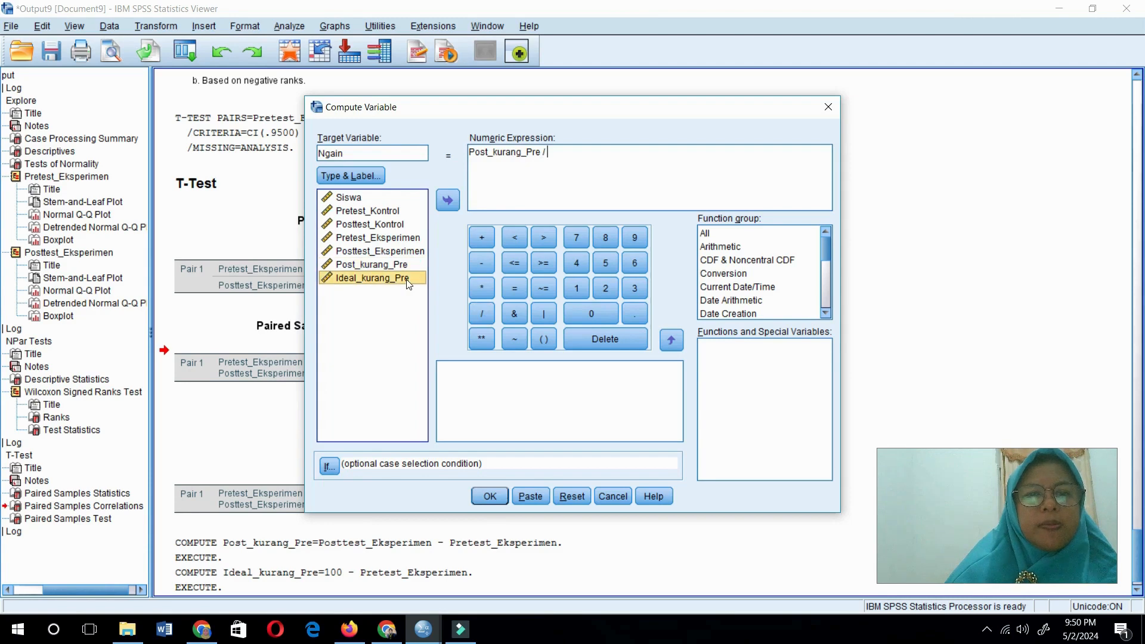
{"action": "left_click", "coordinate": [447, 201]}
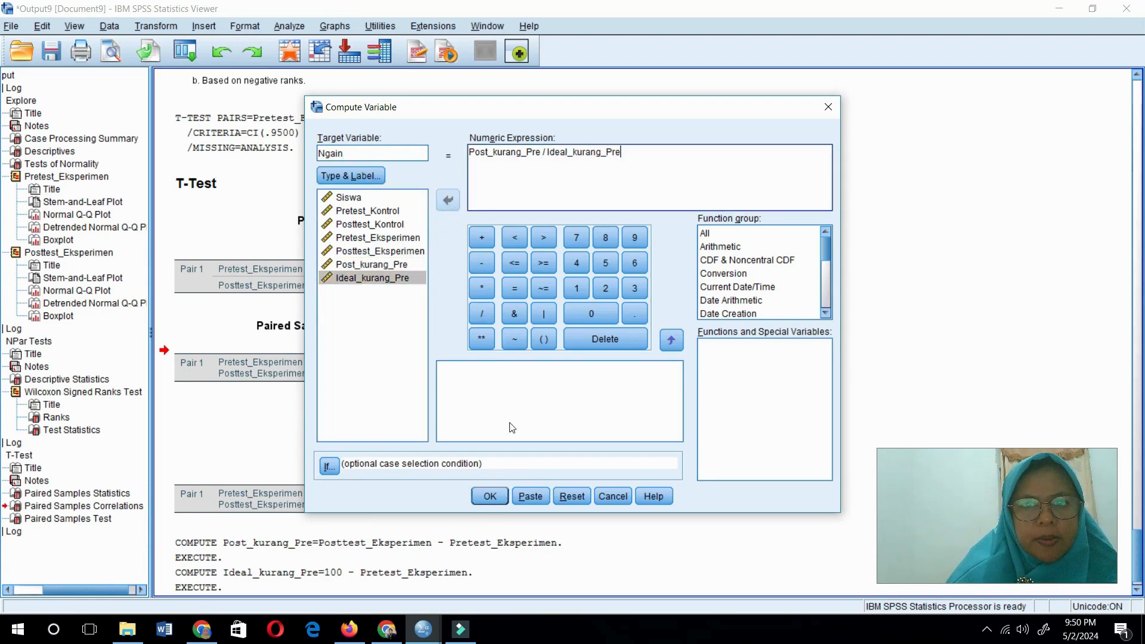
{"action": "left_click", "coordinate": [489, 497]}
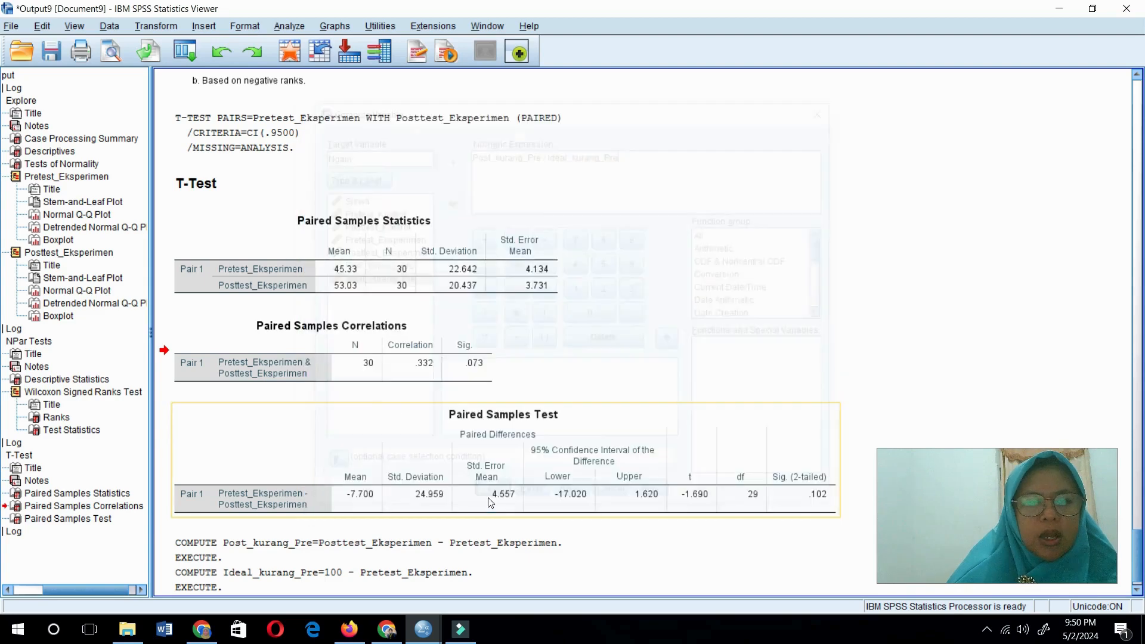
- Check the end of the output log, examine the Ngain column in the Uji Beda.sav data, and return to the output
{"action": "left_click", "coordinate": [1139, 302]}
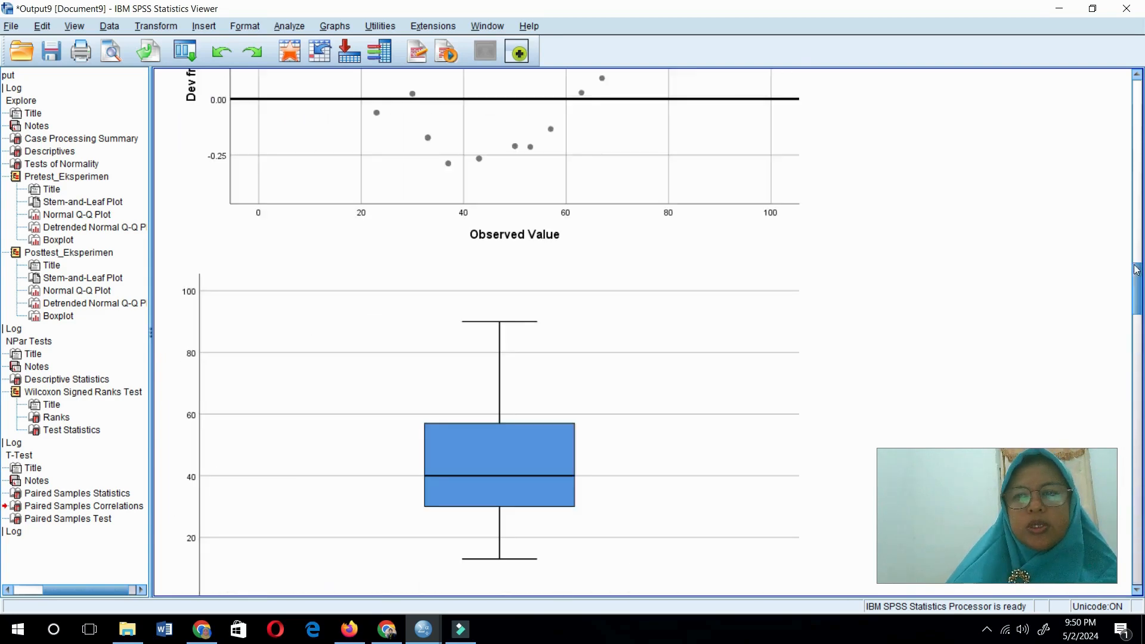
{"action": "left_click_drag", "start_coordinate": [1138, 290], "coordinate": [1125, 562]}
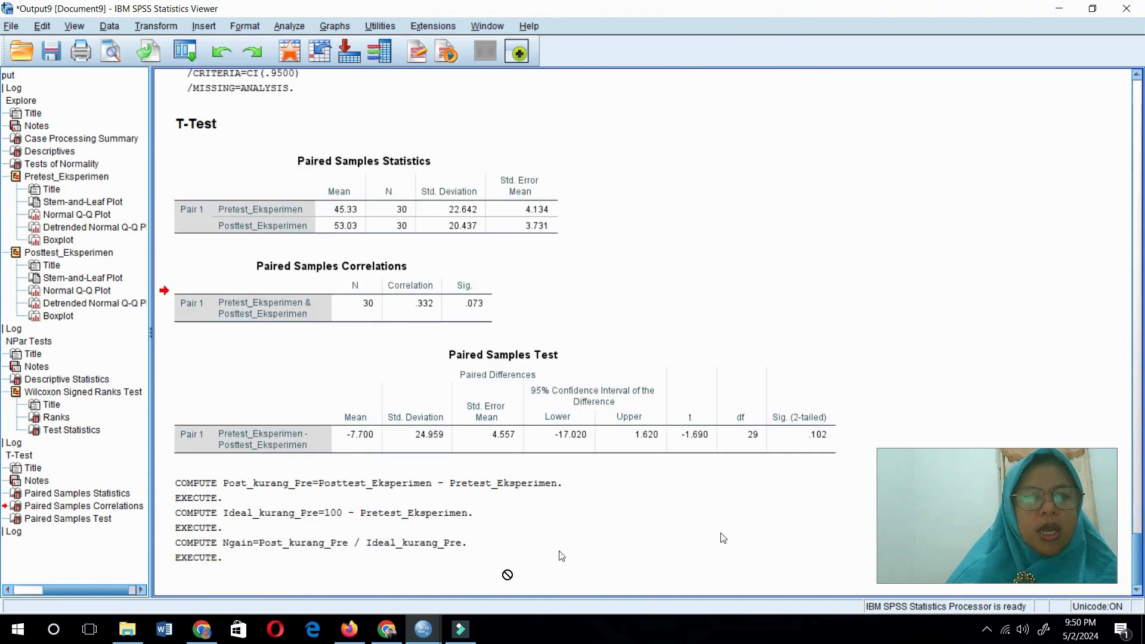
{"action": "mouse_move", "coordinate": [430, 632]}
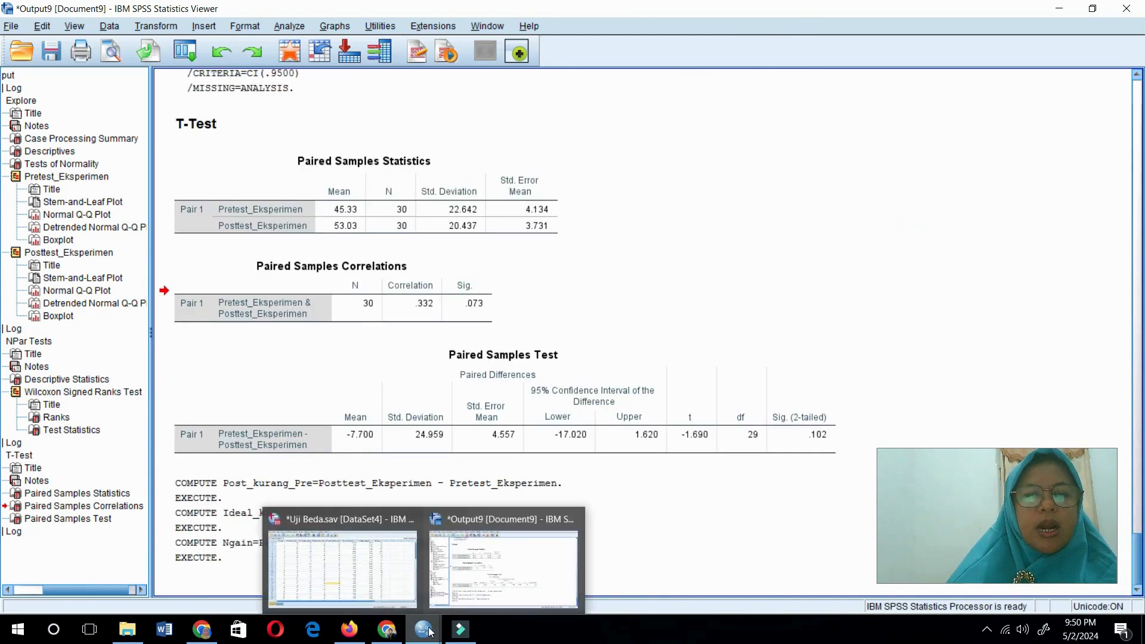
{"action": "left_click", "coordinate": [384, 573]}
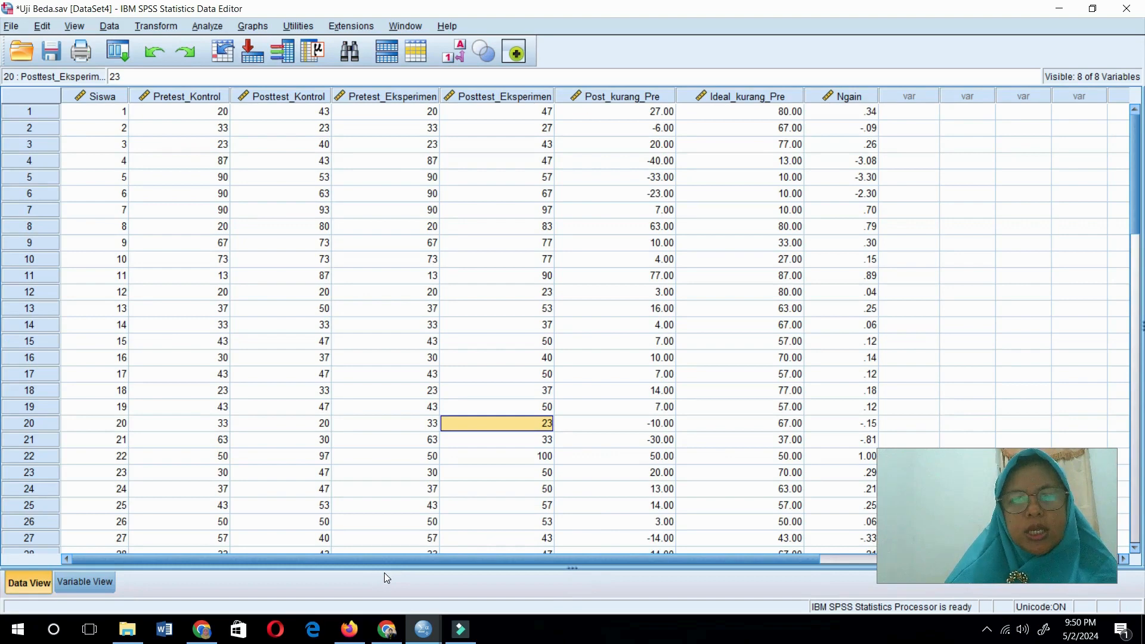
{"action": "mouse_move", "coordinate": [424, 629]}
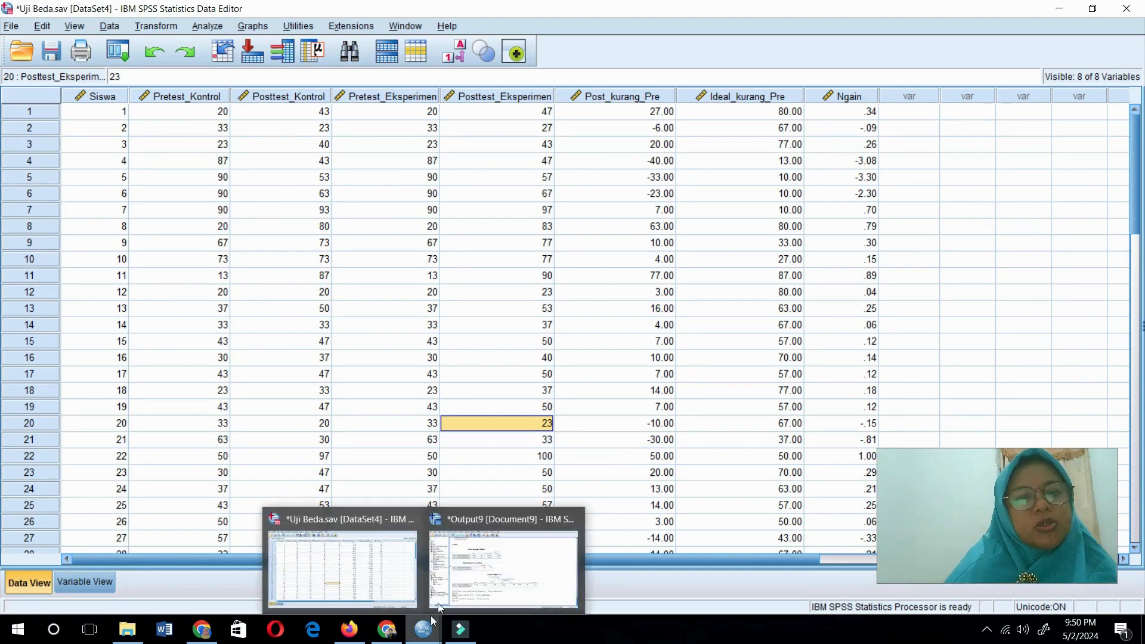
{"action": "left_click", "coordinate": [455, 578]}
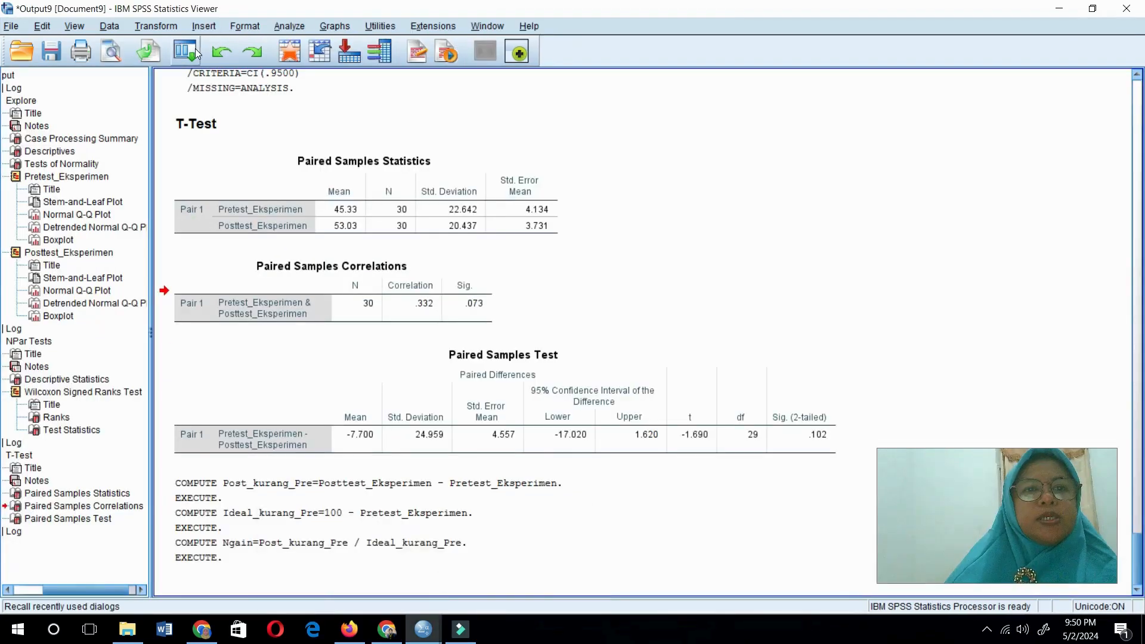
- Start computing another variable and change the target variable name to Ngainpersen
{"action": "left_click", "coordinate": [163, 27]}
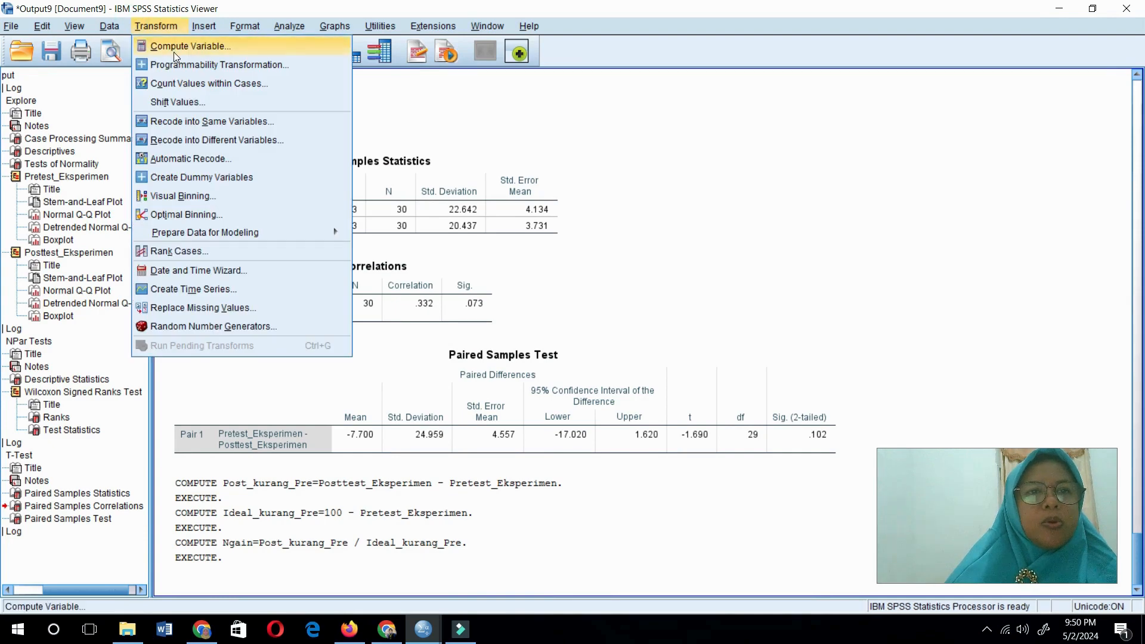
{"action": "left_click", "coordinate": [174, 52]}
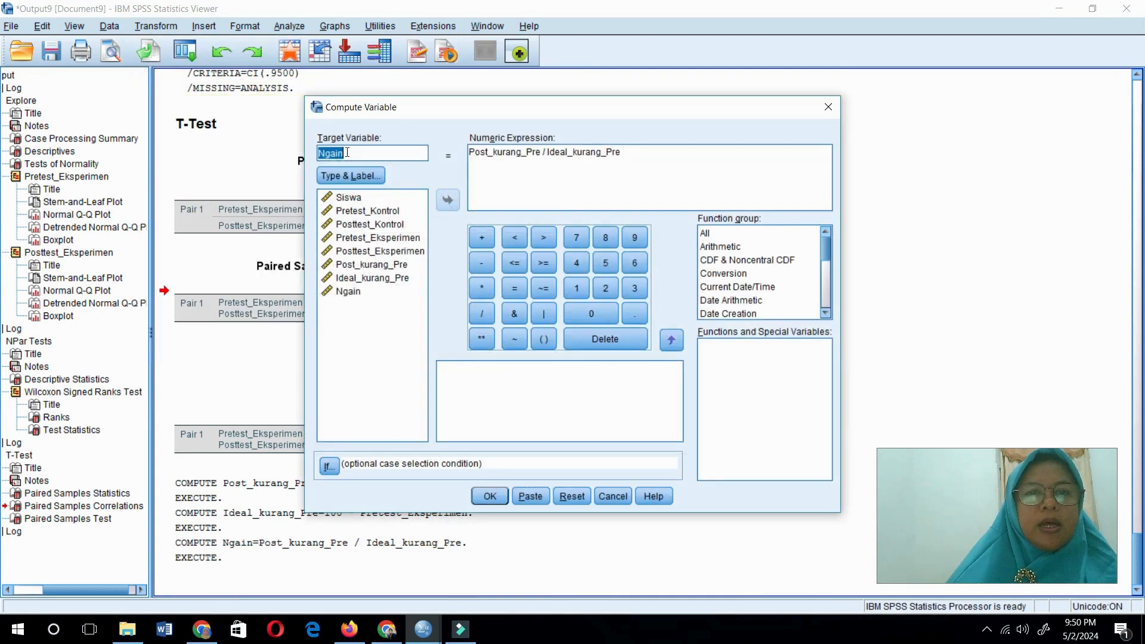
{"action": "left_click", "coordinate": [347, 153]}
{"action": "type", "text": "persen"}
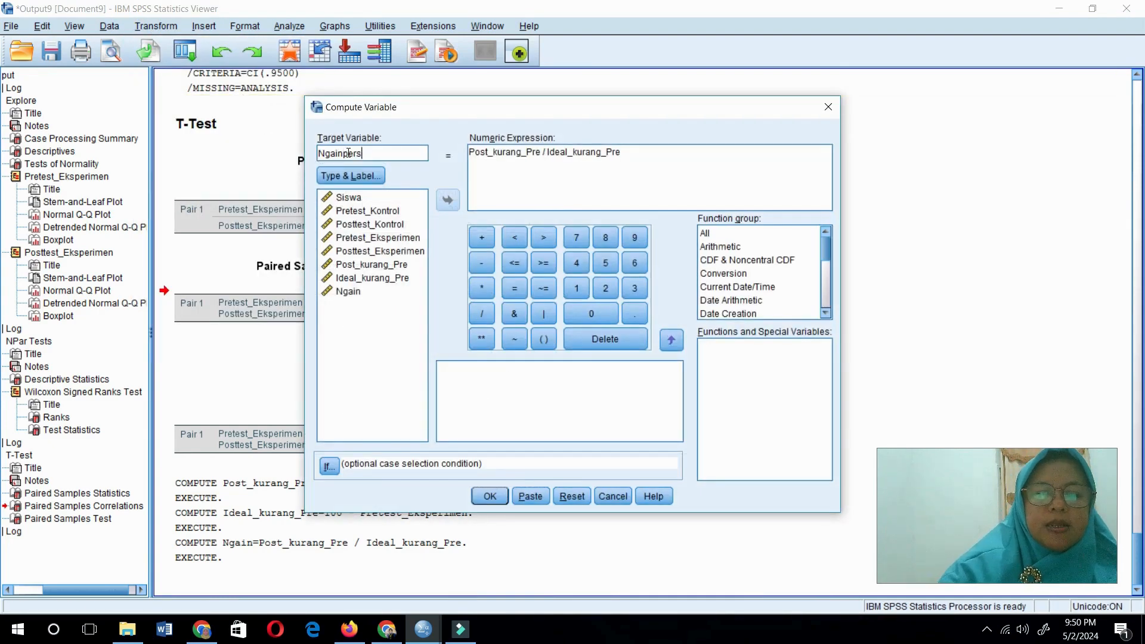
- Replace the old numeric expression with Ngain * 100 and compute the variable
{"action": "triple_click", "coordinate": [472, 155]}
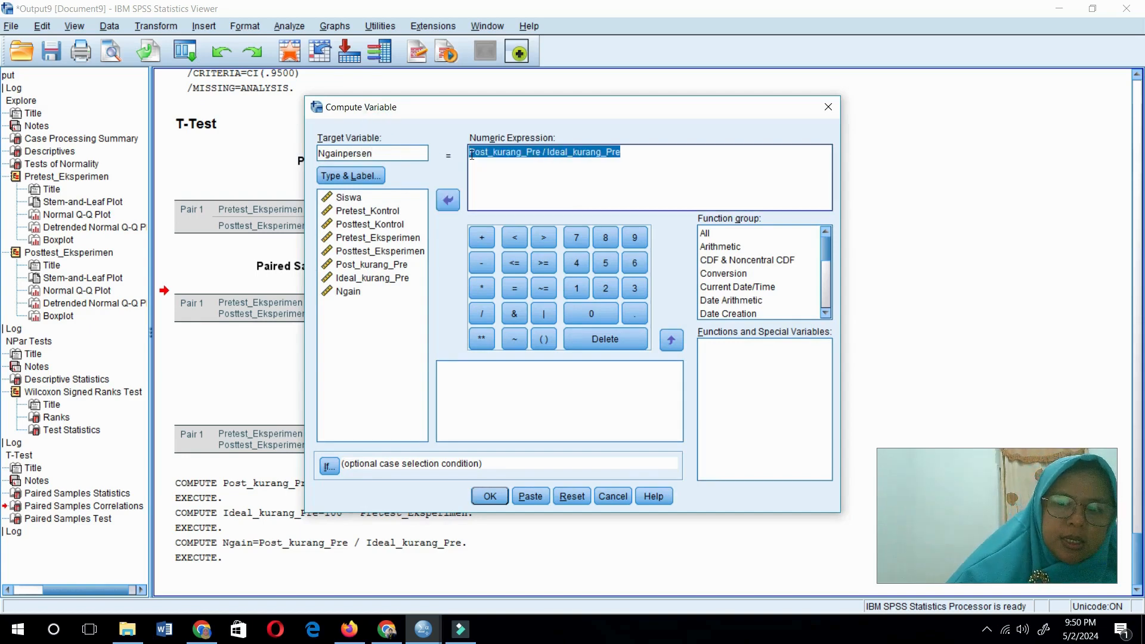
{"action": "key", "text": "BackSpace"}
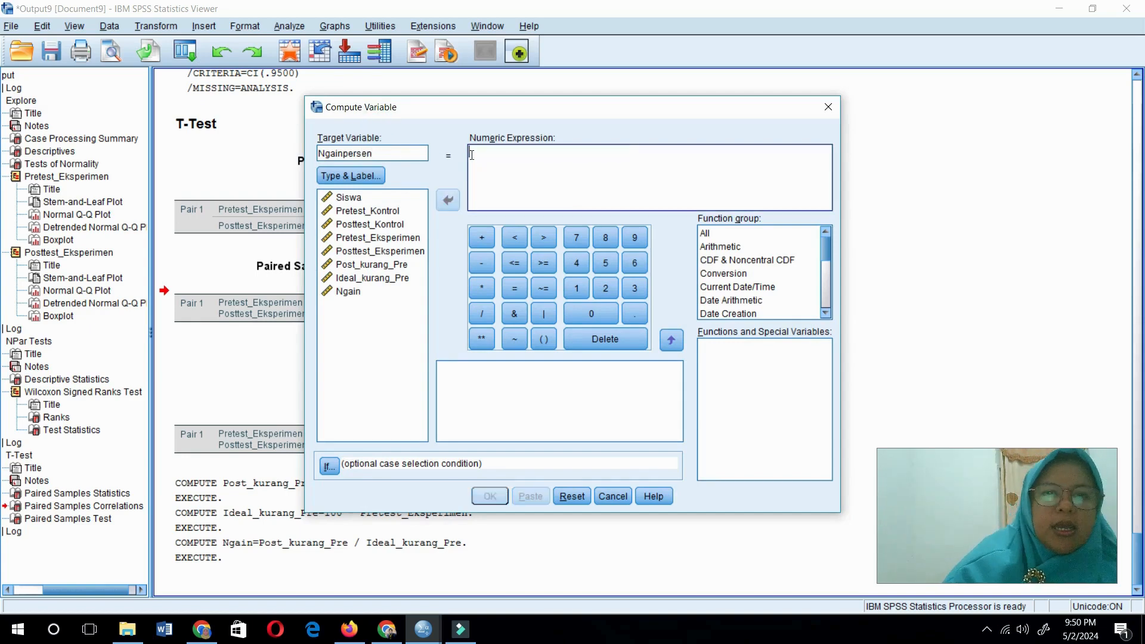
{"action": "left_click", "coordinate": [358, 292]}
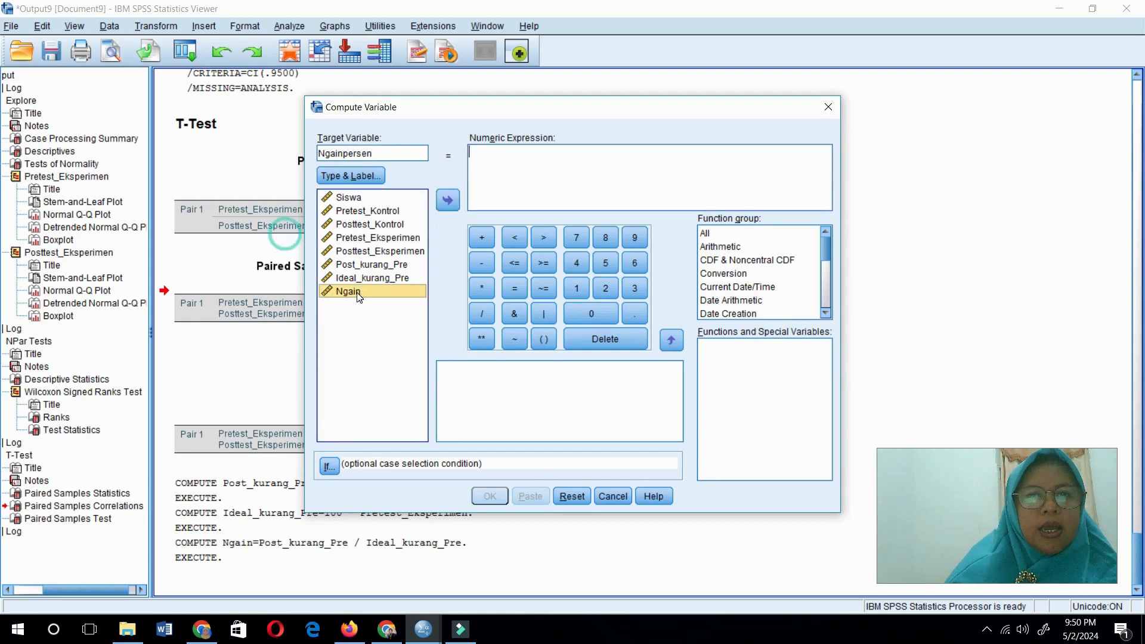
{"action": "left_click", "coordinate": [446, 201]}
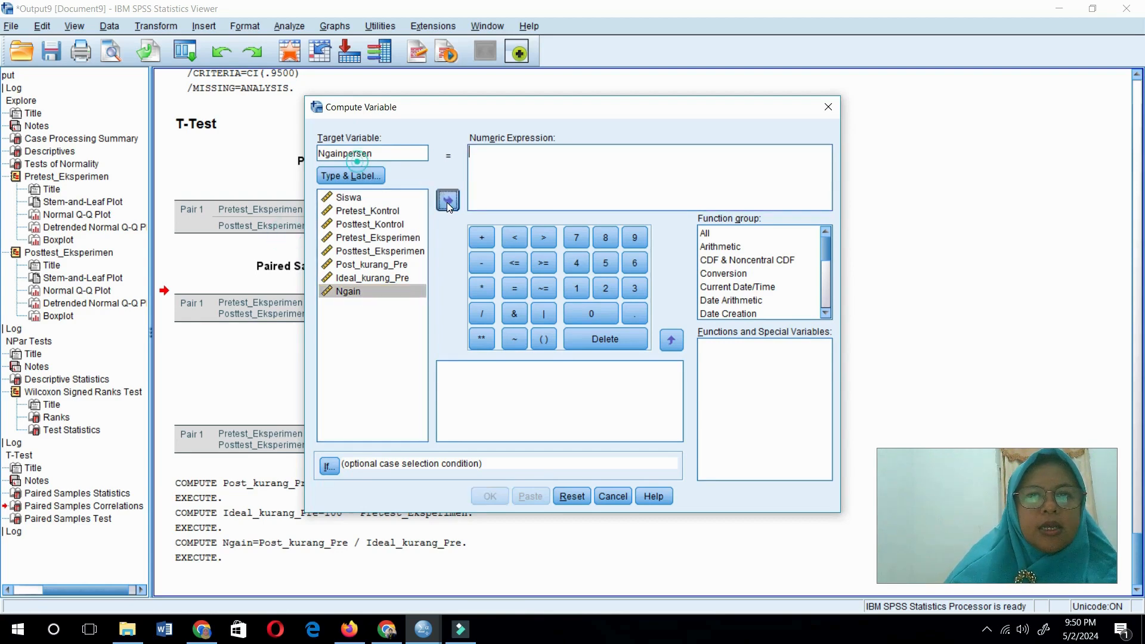
{"action": "left_click", "coordinate": [482, 290]}
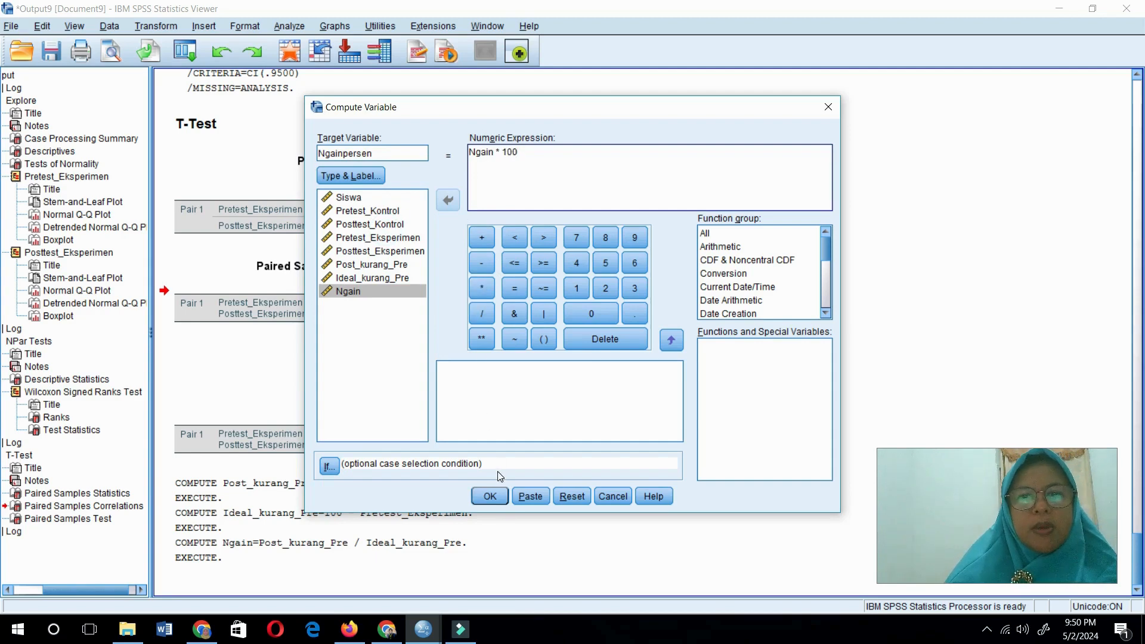
{"action": "left_click", "coordinate": [489, 496]}
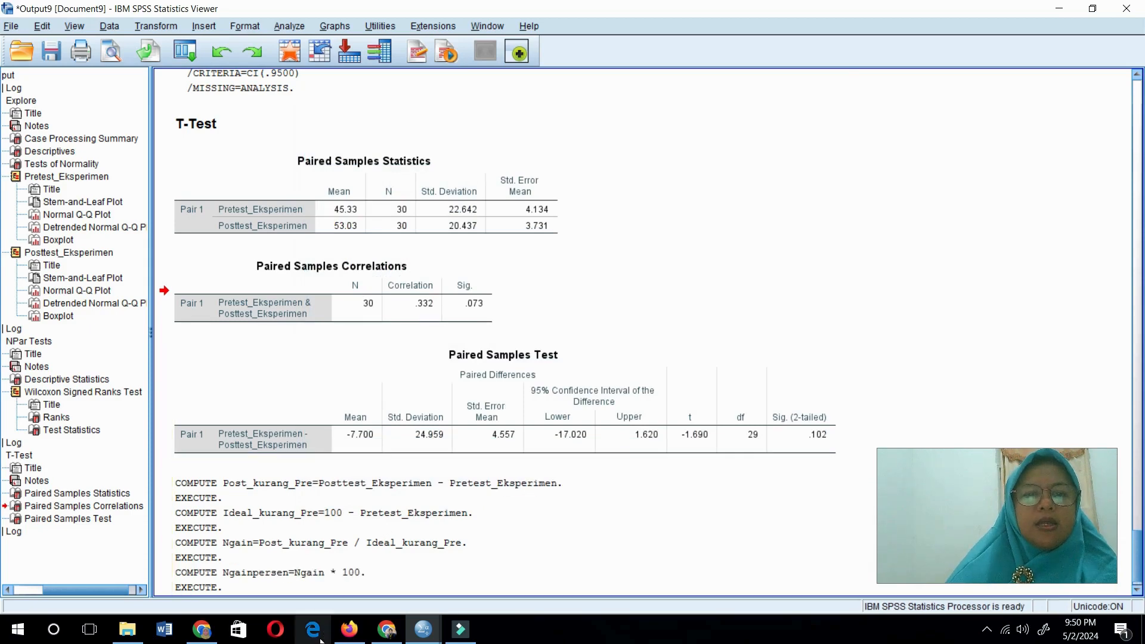
- Check the Ngainpersen column in the Uji Beda.sav data and return to the output
{"action": "mouse_move", "coordinate": [424, 637]}
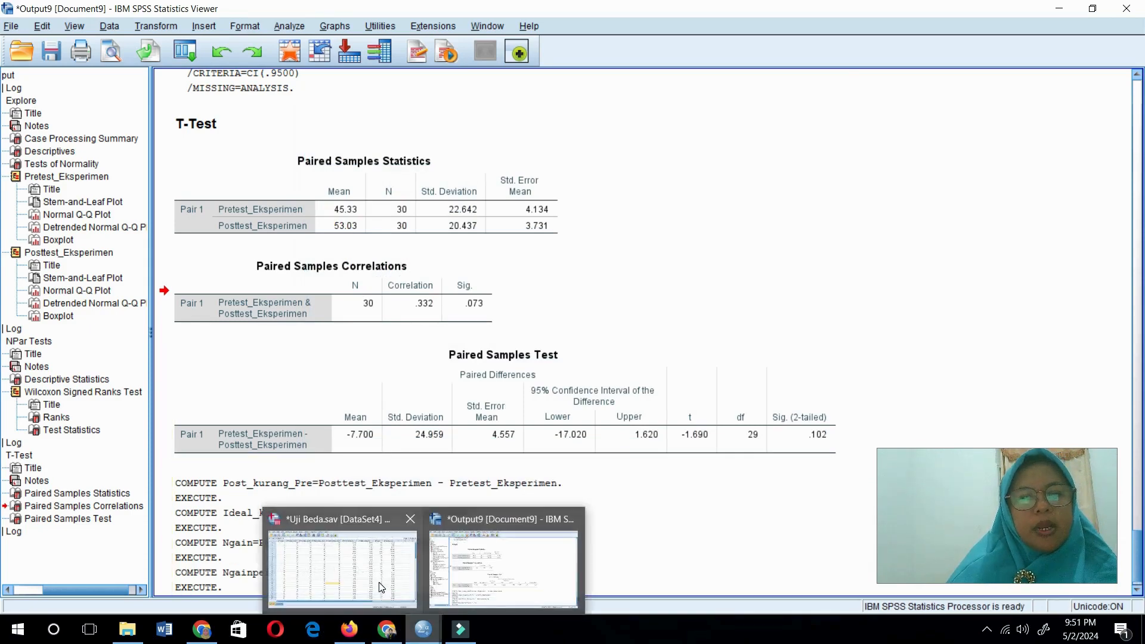
{"action": "left_click", "coordinate": [378, 582]}
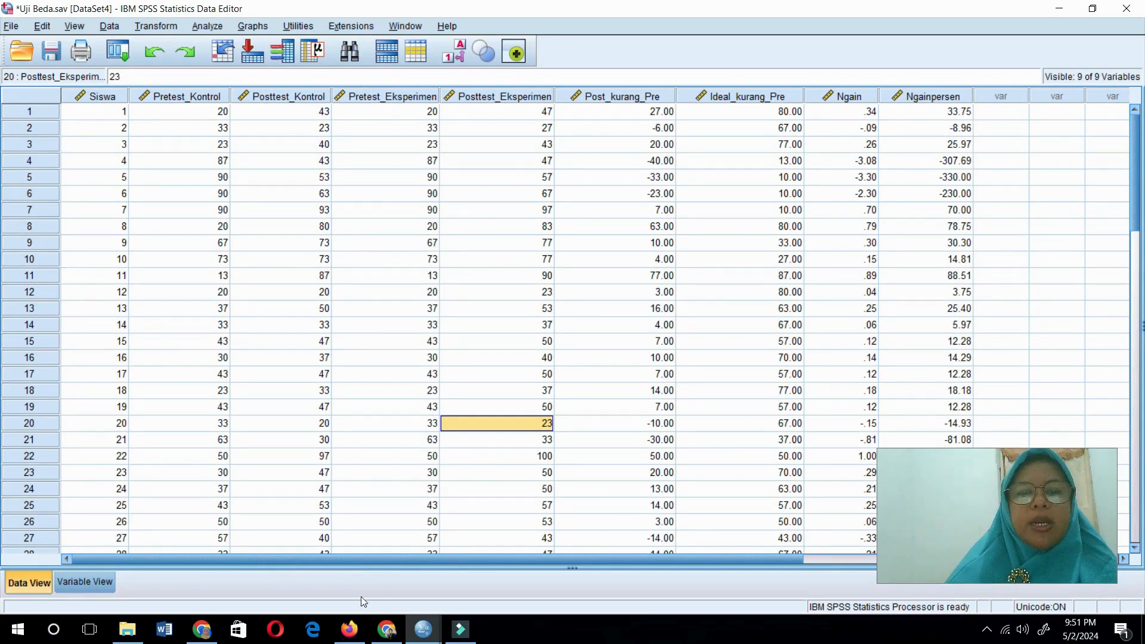
{"action": "mouse_move", "coordinate": [419, 635]}
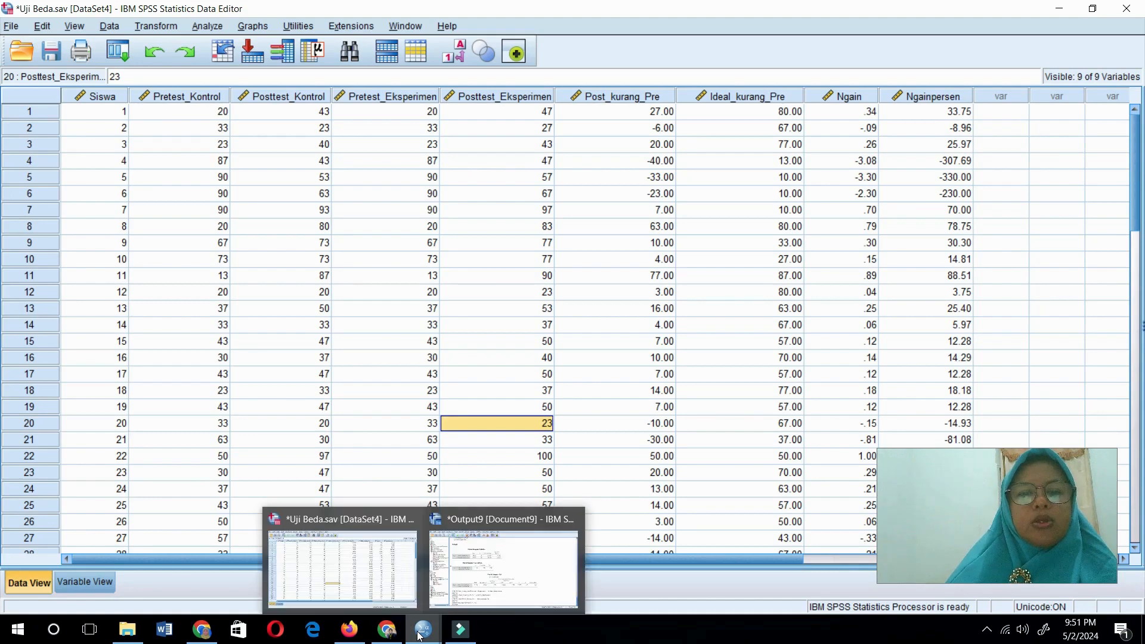
{"action": "left_click", "coordinate": [471, 572]}
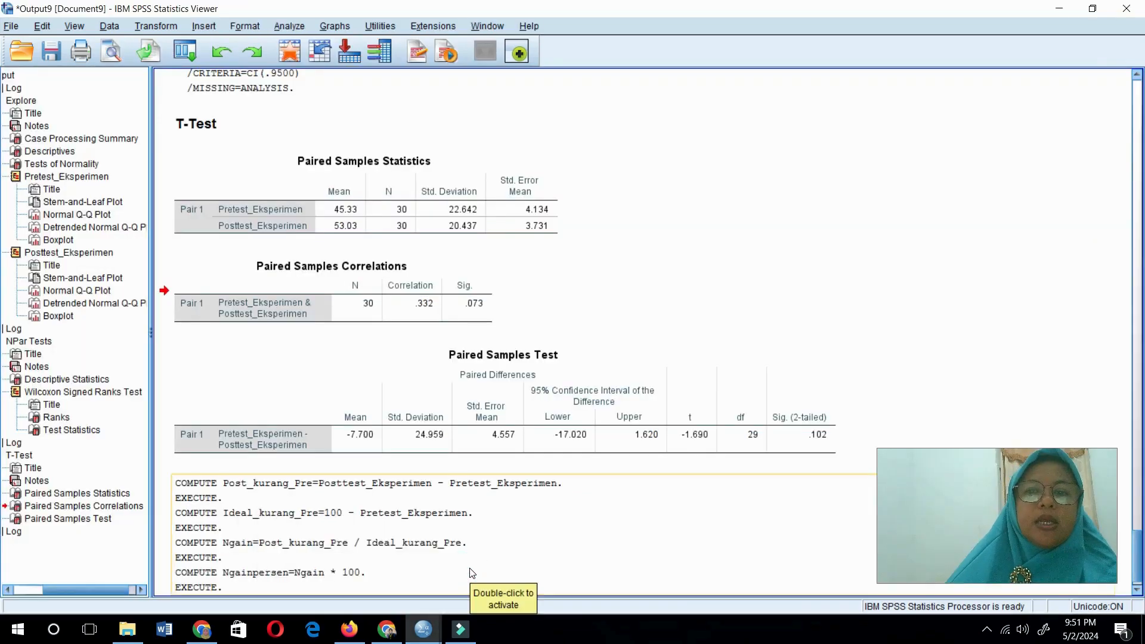
- Set up a Descriptives analysis with Ngain and Ngainpersen as its variables
{"action": "left_click", "coordinate": [290, 26]}
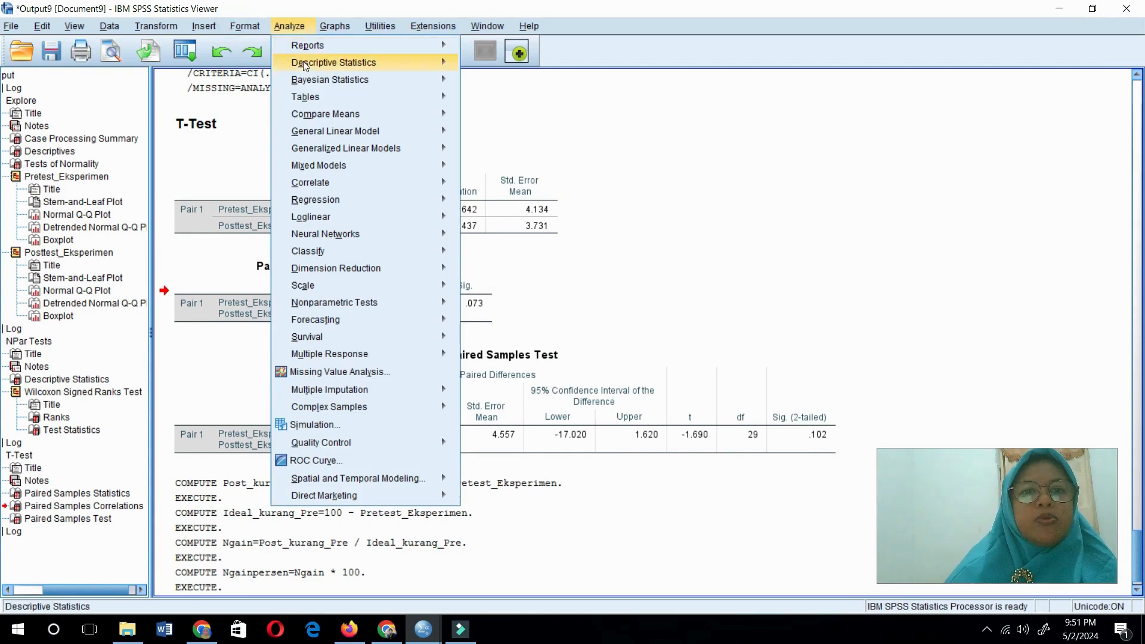
{"action": "mouse_move", "coordinate": [304, 66]}
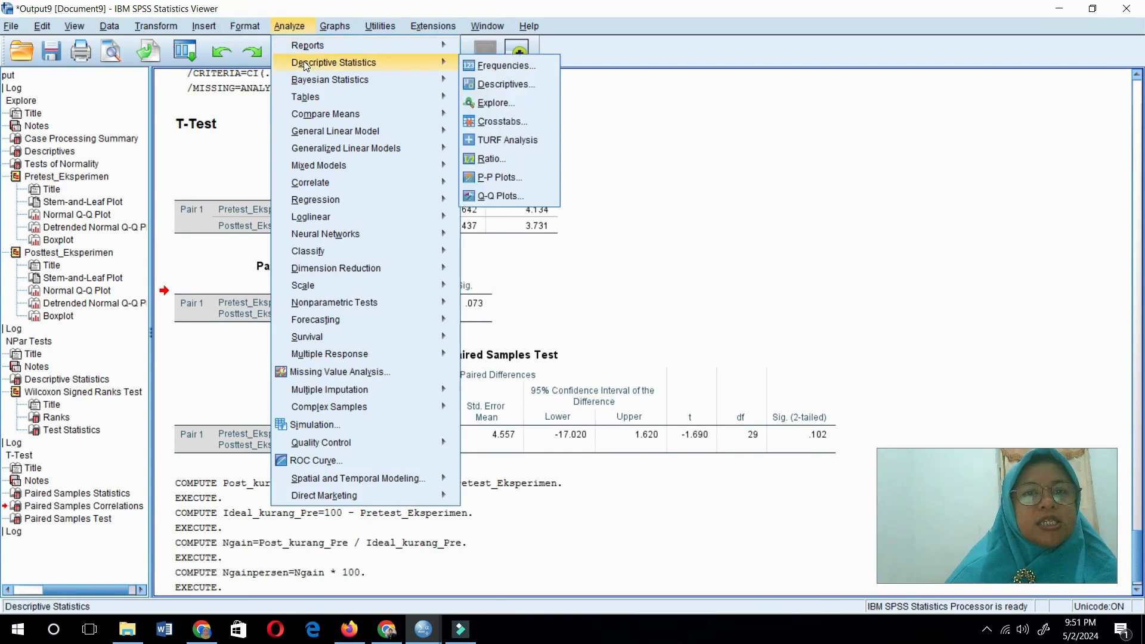
{"action": "left_click", "coordinate": [490, 84]}
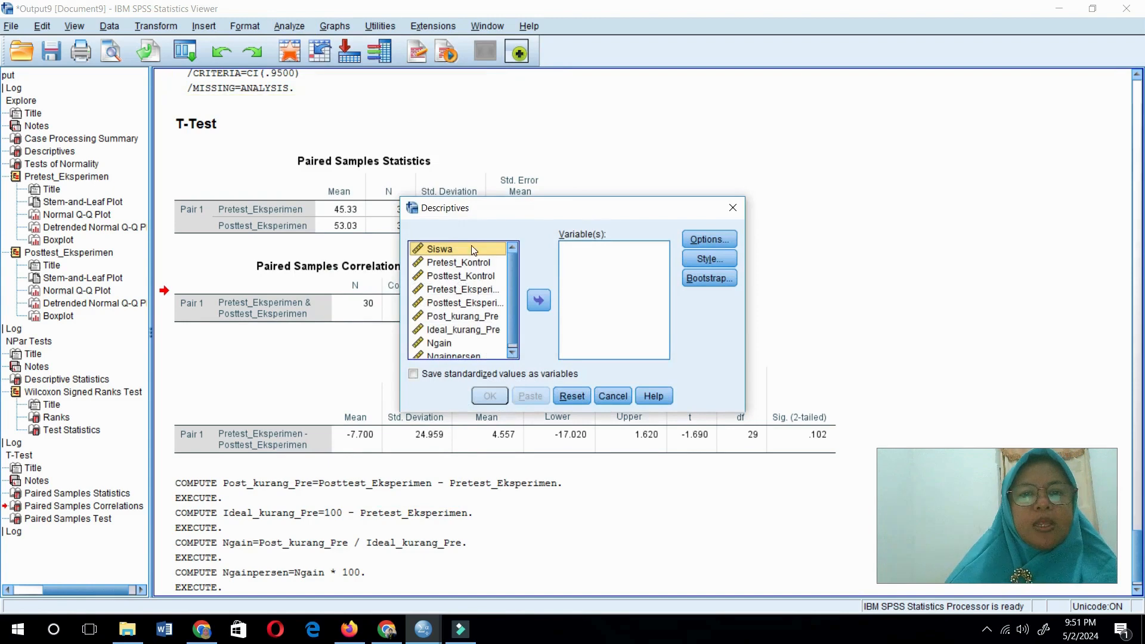
{"action": "left_click", "coordinate": [440, 345]}
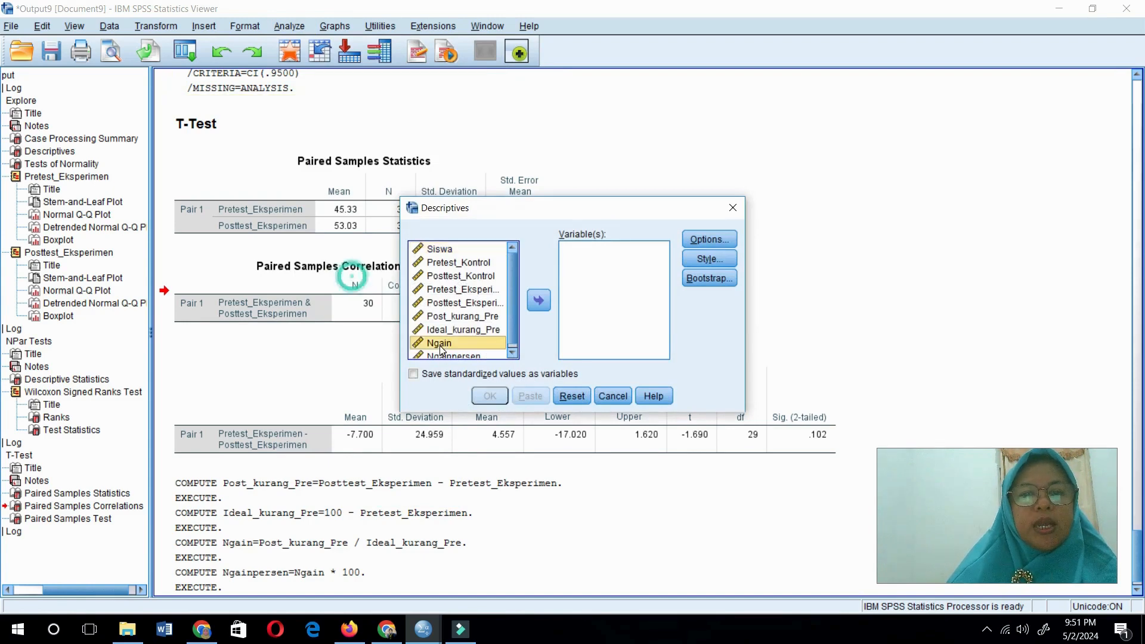
{"action": "left_click", "coordinate": [539, 301]}
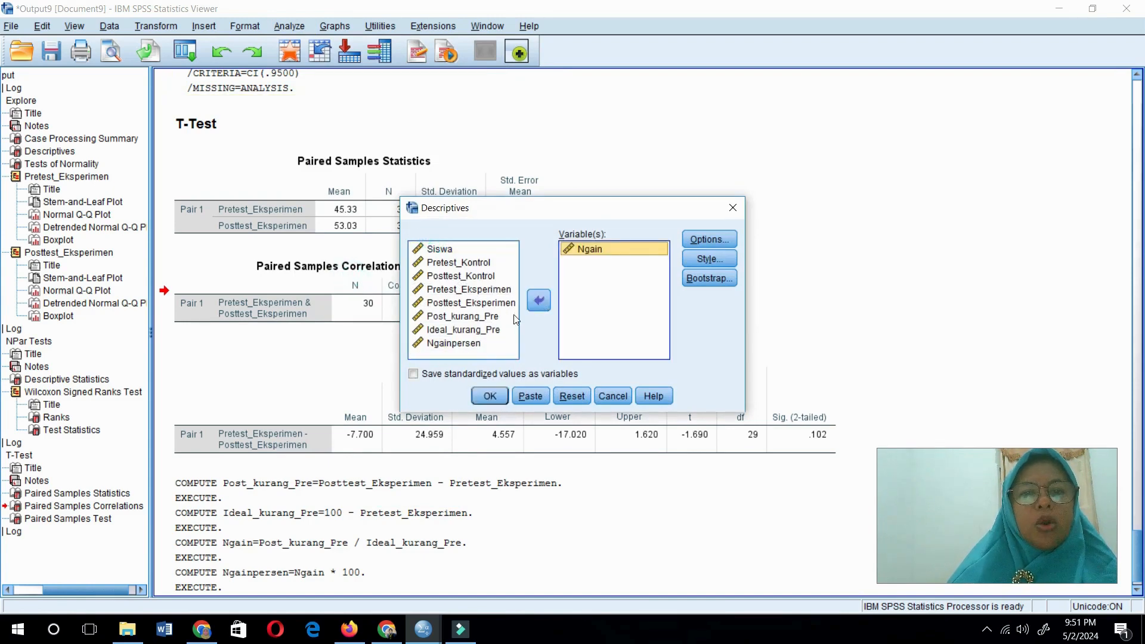
{"action": "left_click", "coordinate": [468, 344]}
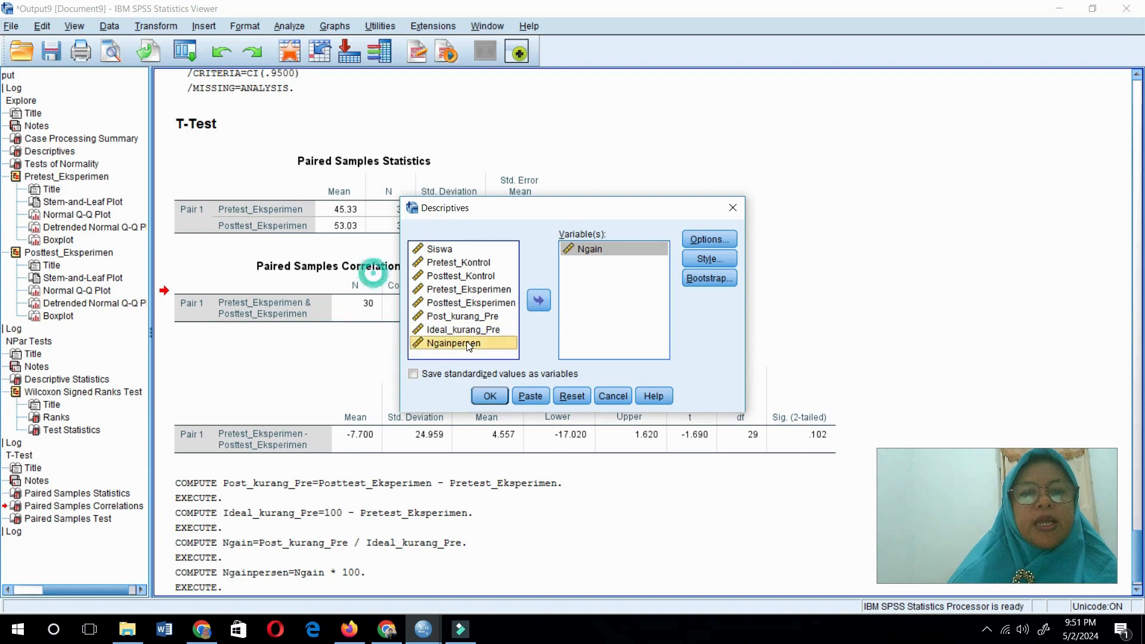
{"action": "left_click", "coordinate": [538, 301]}
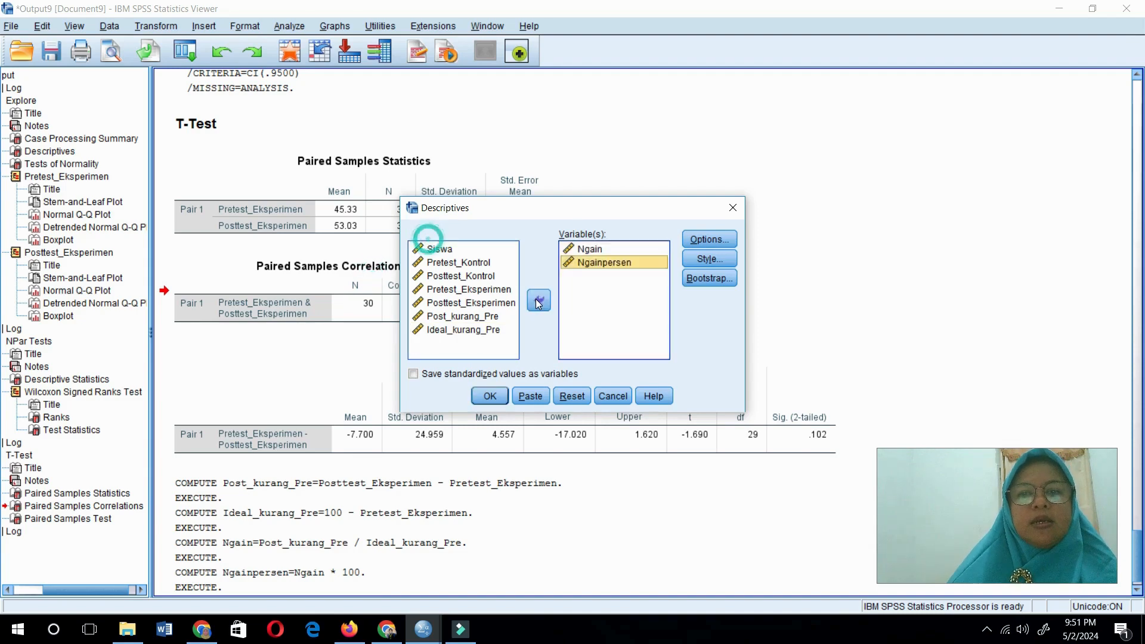
- Accept mean, standard deviation, minimum and maximum as the descriptive statistics and run the analysis
{"action": "left_click", "coordinate": [708, 240]}
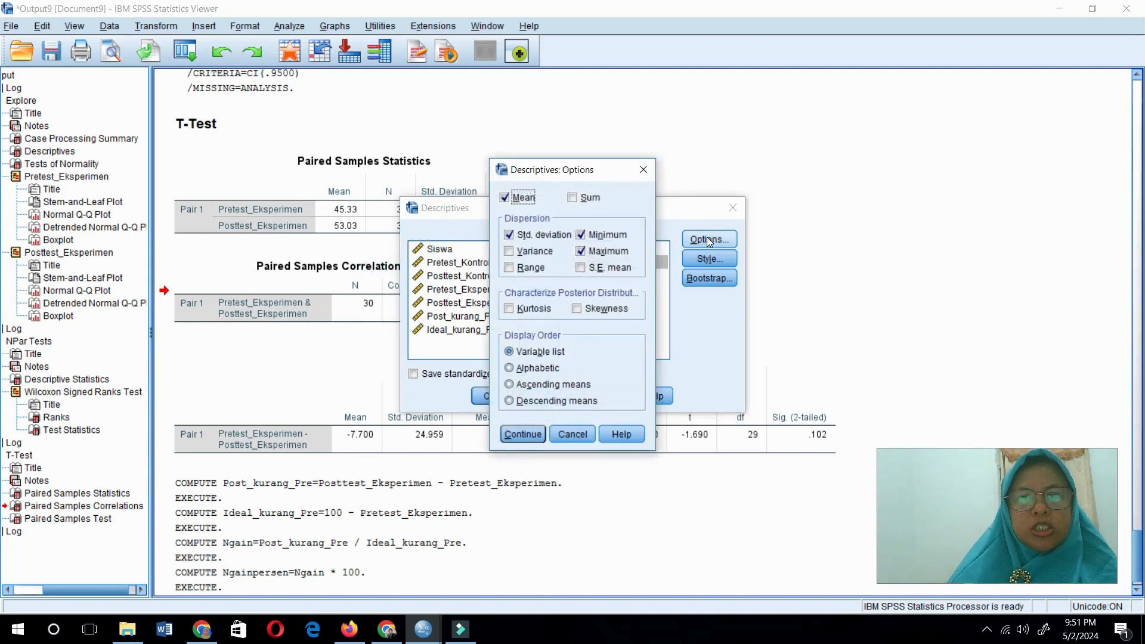
{"action": "left_click", "coordinate": [513, 439]}
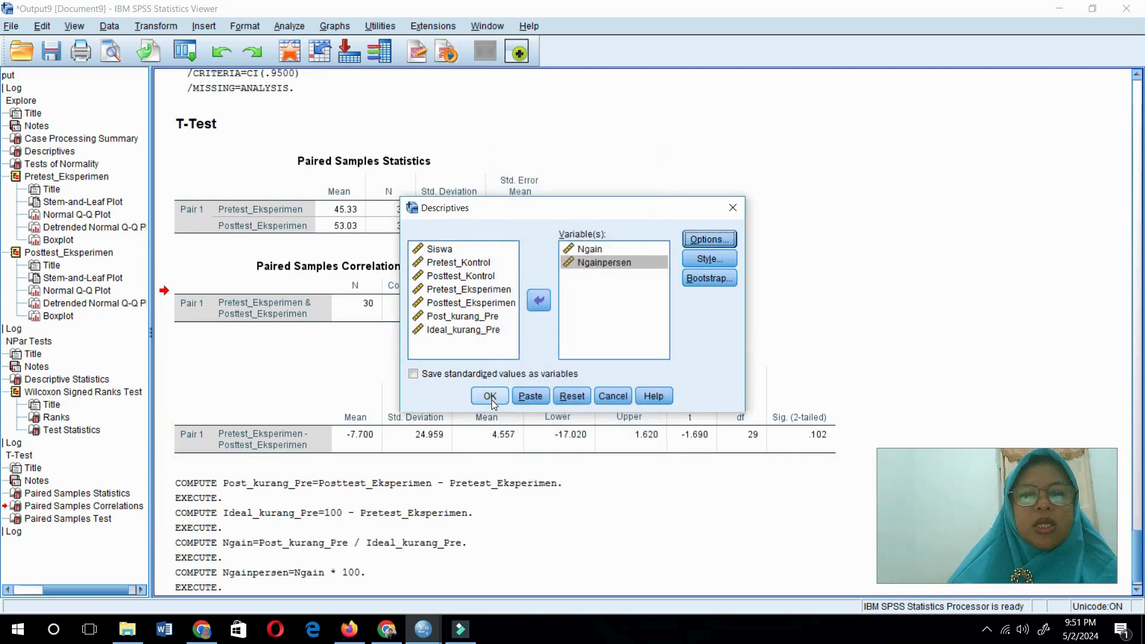
{"action": "left_click", "coordinate": [491, 400]}
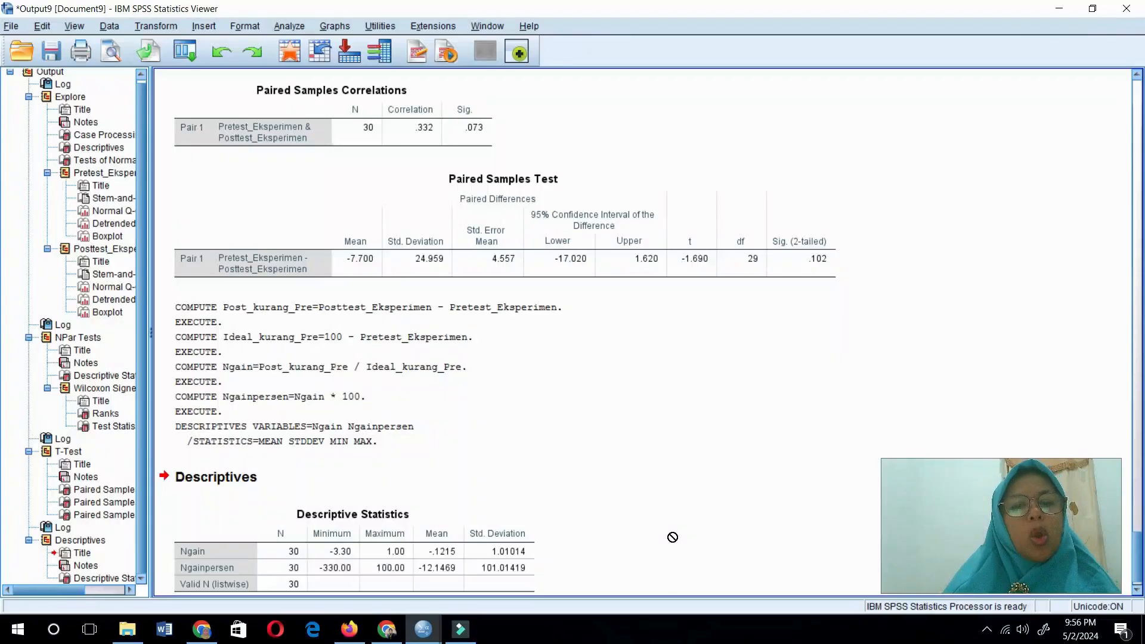